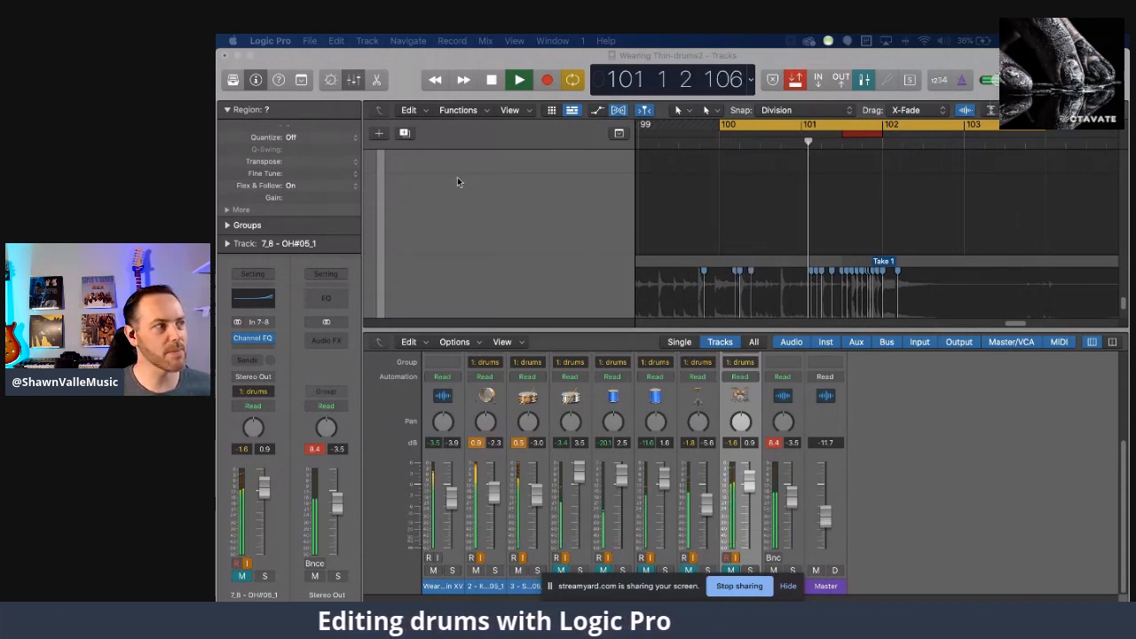
Stop playback near measure 102 and hide the inspector to widen the tracks area.
{"action": "left_click", "coordinate": [571, 111]}
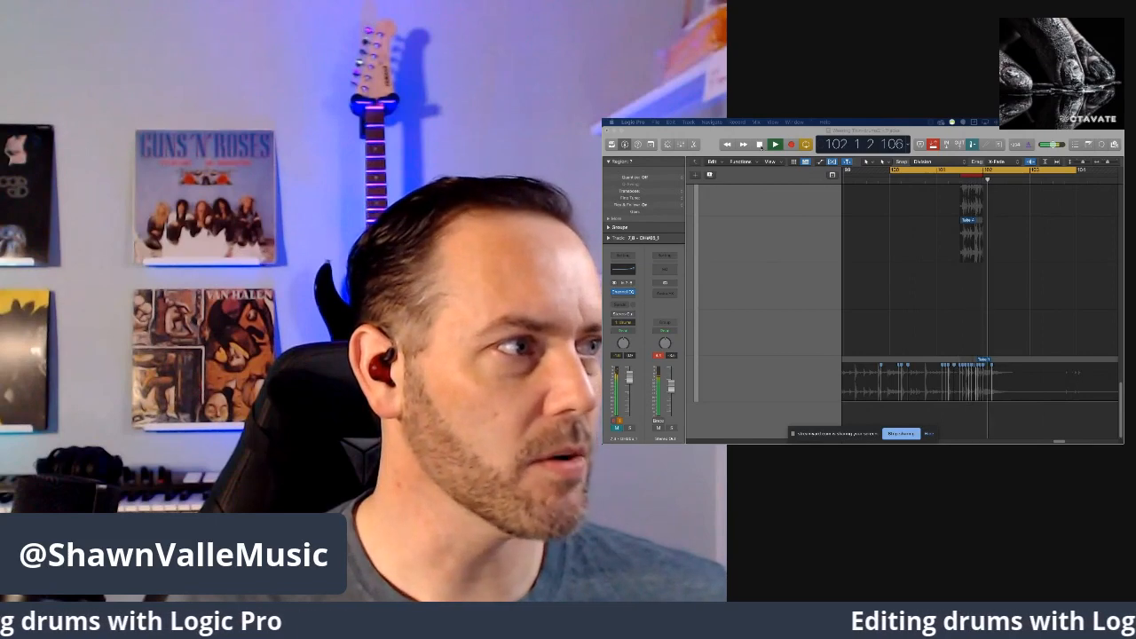
{"action": "left_click", "coordinate": [760, 145]}
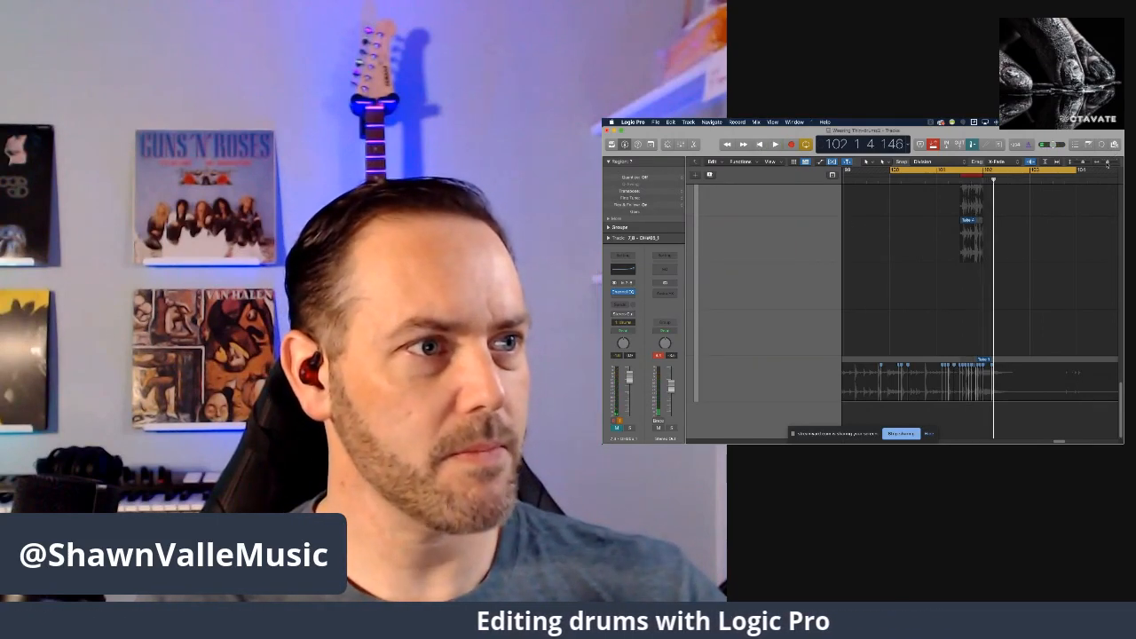
{"action": "left_click_drag", "start_coordinate": [1108, 164], "coordinate": [1110, 164]}
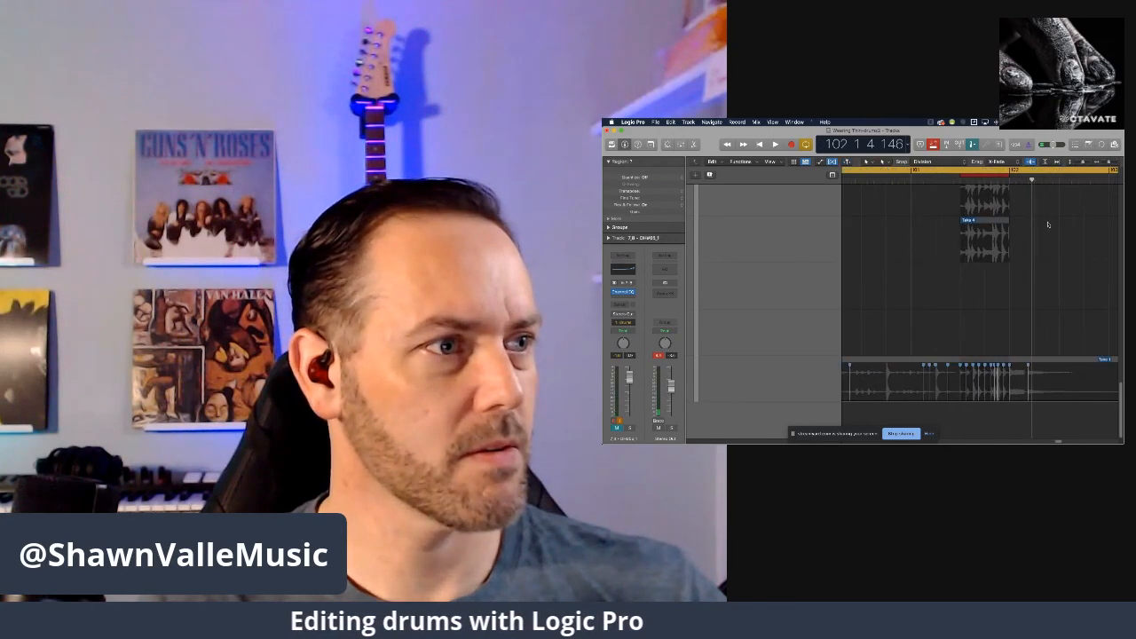
{"action": "scroll", "coordinate": [1049, 224], "scroll_direction": "up", "scroll_amount": 10}
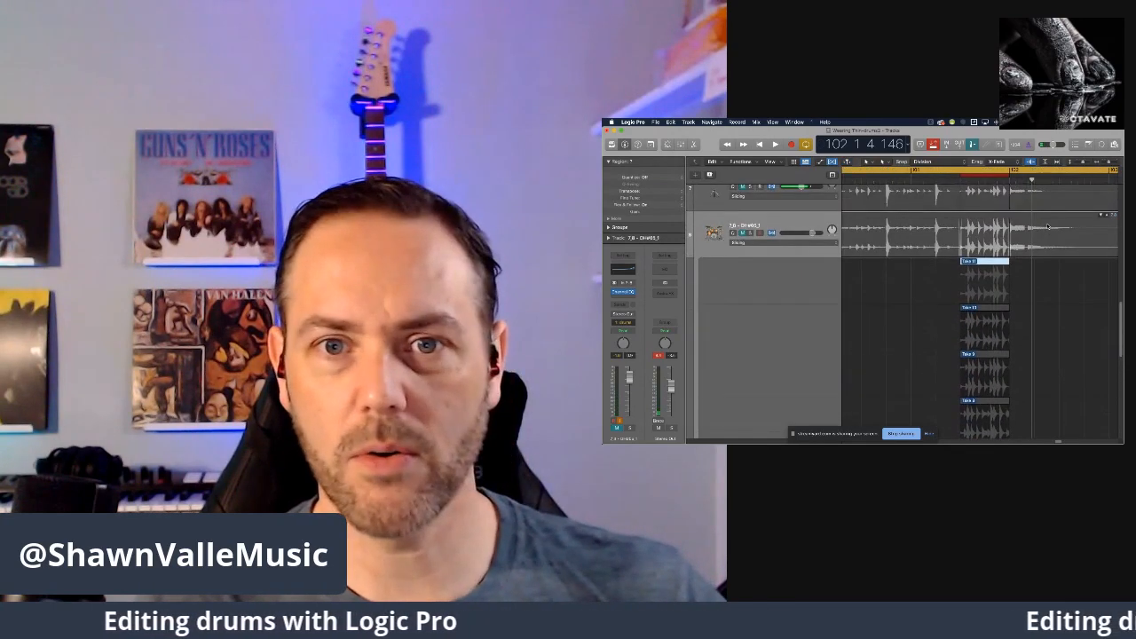
{"action": "scroll", "coordinate": [1049, 227], "scroll_direction": "up", "scroll_amount": 5}
{"action": "scroll", "coordinate": [1049, 227], "scroll_direction": "up", "scroll_amount": 8}
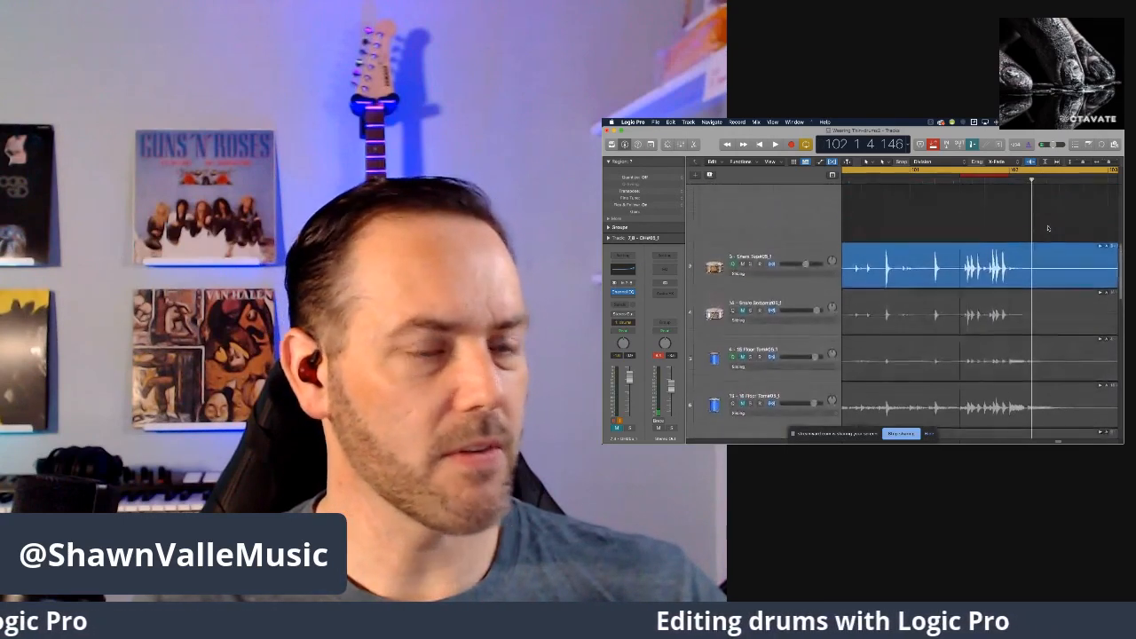
{"action": "scroll", "coordinate": [1049, 228], "scroll_direction": "up", "scroll_amount": 1}
{"action": "scroll", "coordinate": [1048, 227], "scroll_direction": "up", "scroll_amount": 5}
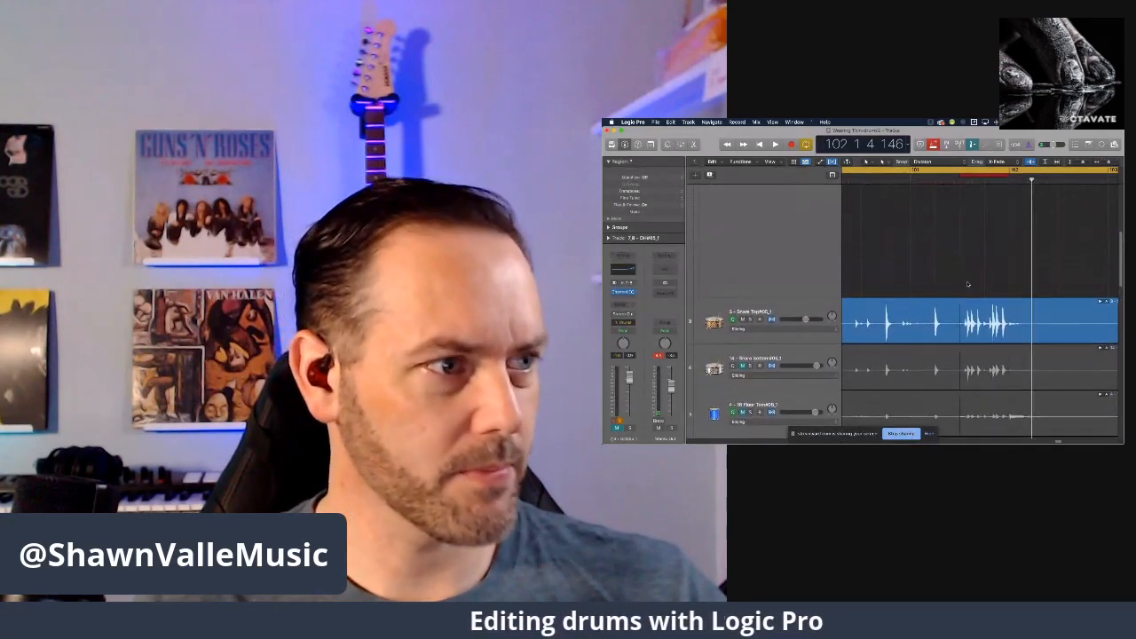
{"action": "scroll", "coordinate": [971, 284], "scroll_direction": "up", "scroll_amount": 10}
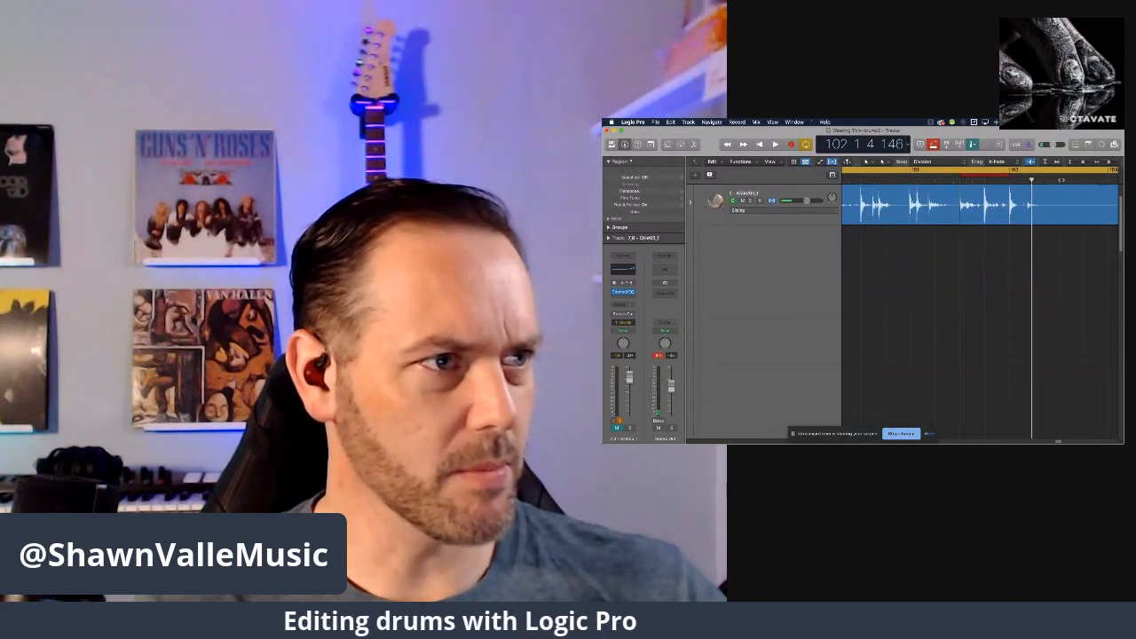
{"action": "key", "text": "i"}
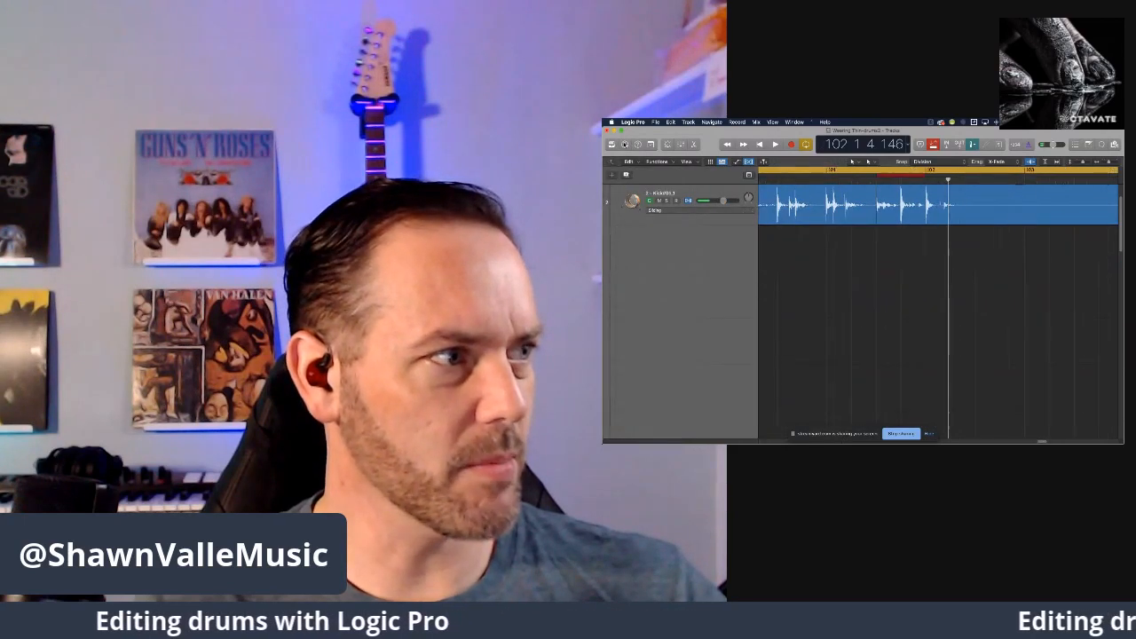
{"action": "scroll", "coordinate": [1016, 221], "scroll_direction": "up", "scroll_amount": 2}
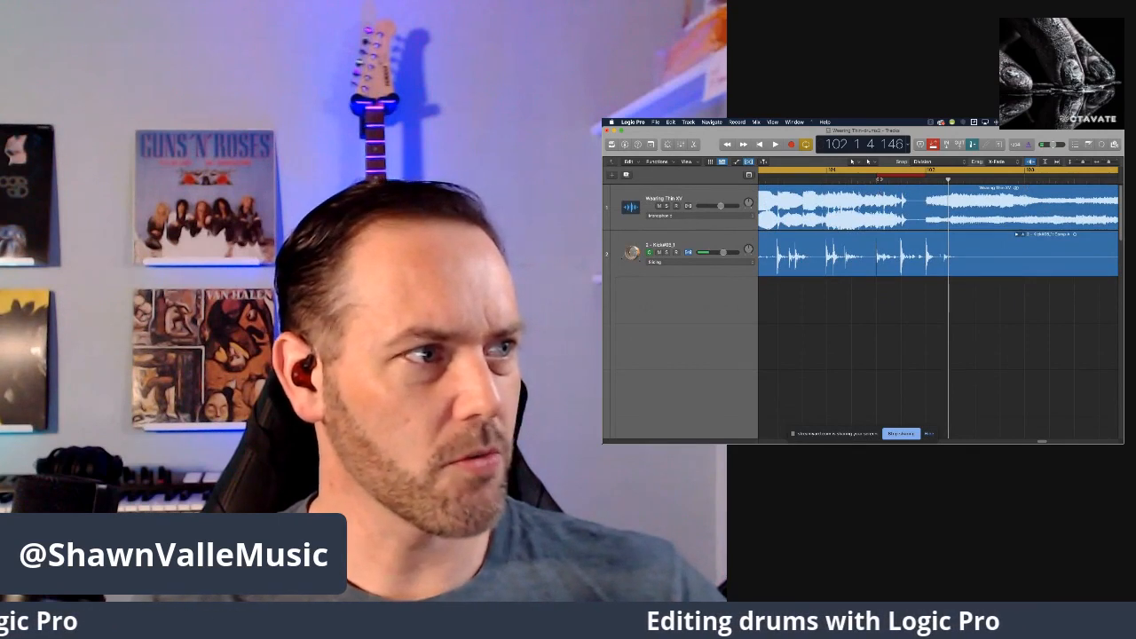
{"action": "scroll", "coordinate": [880, 233], "scroll_direction": "down", "scroll_amount": 2}
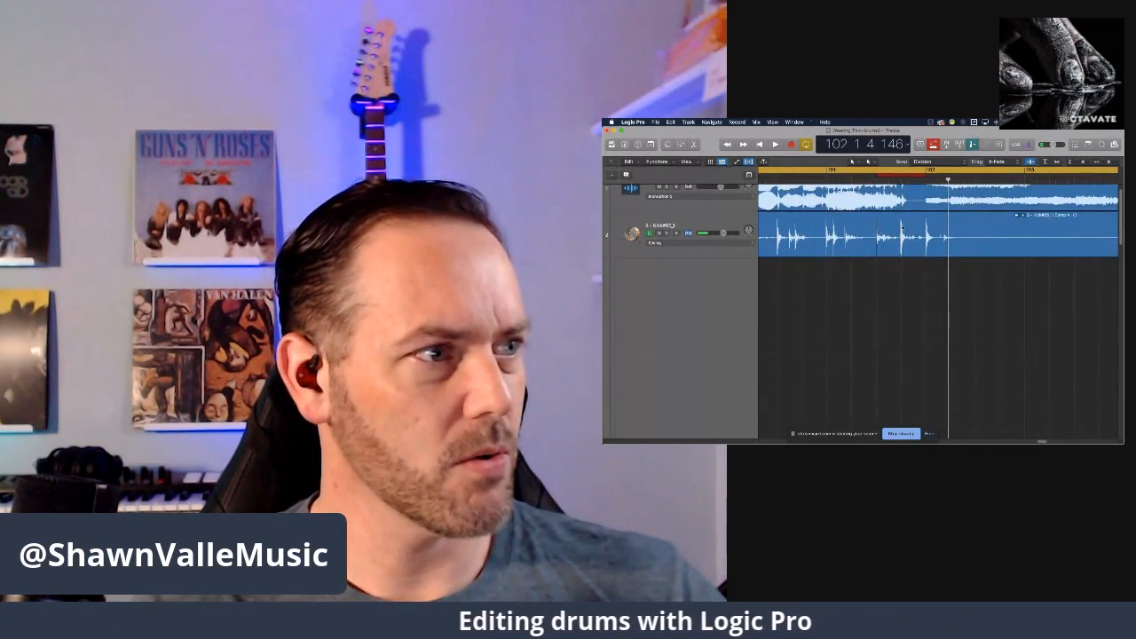
Raise the master volume during playback and, back at the project start, collapse the Kick track's take folder.
{"action": "left_click", "coordinate": [775, 145]}
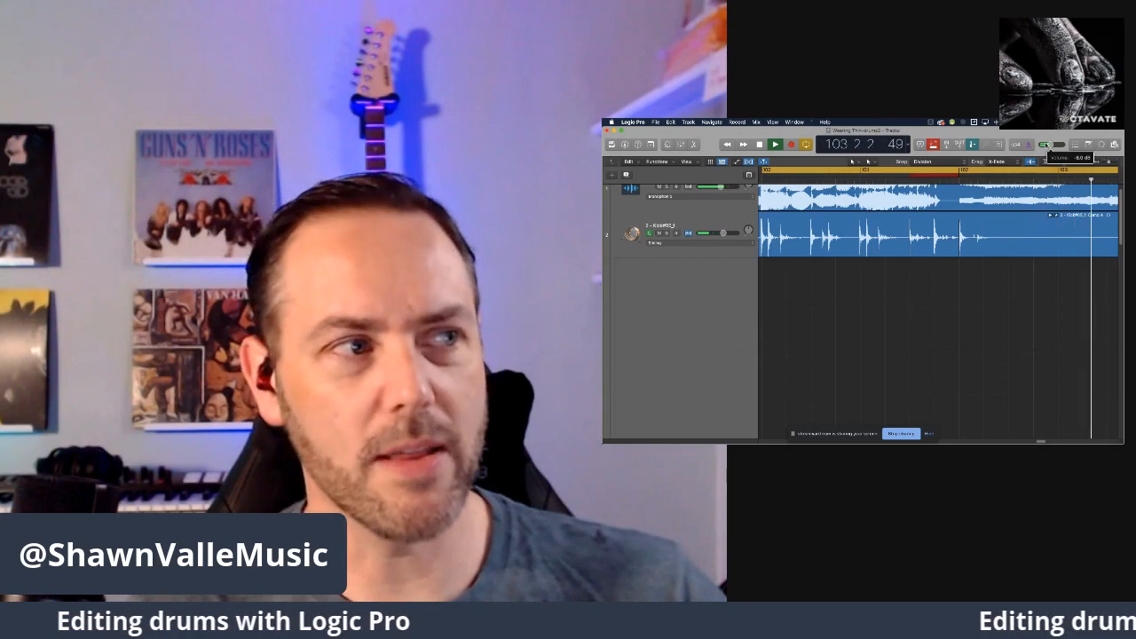
{"action": "left_click_drag", "start_coordinate": [1049, 146], "coordinate": [1053, 145]}
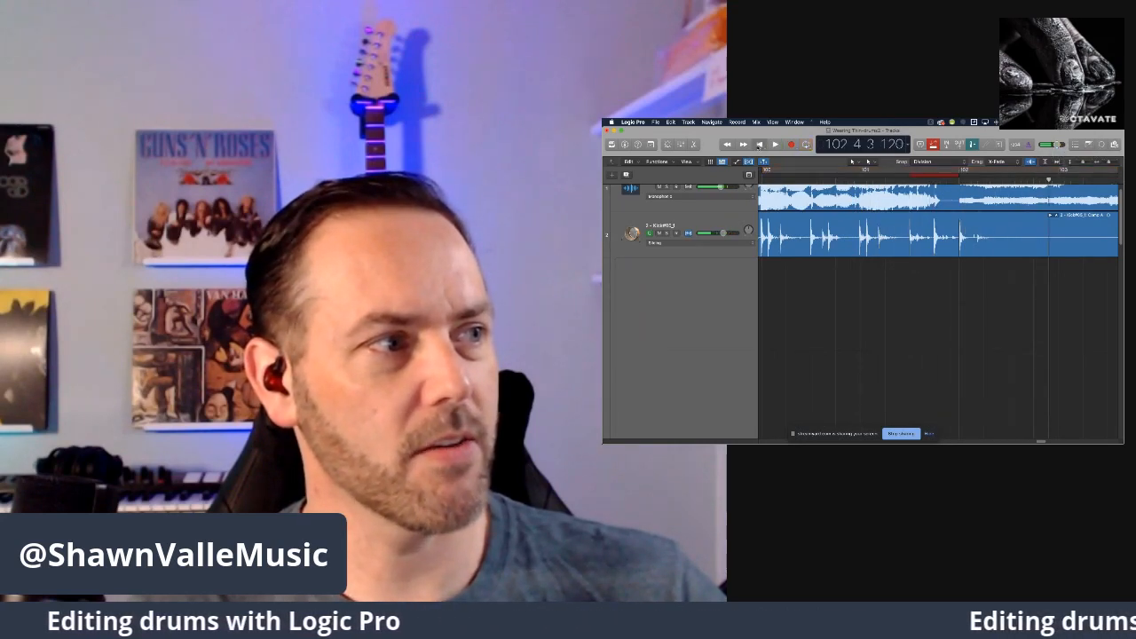
{"action": "left_click", "coordinate": [760, 146]}
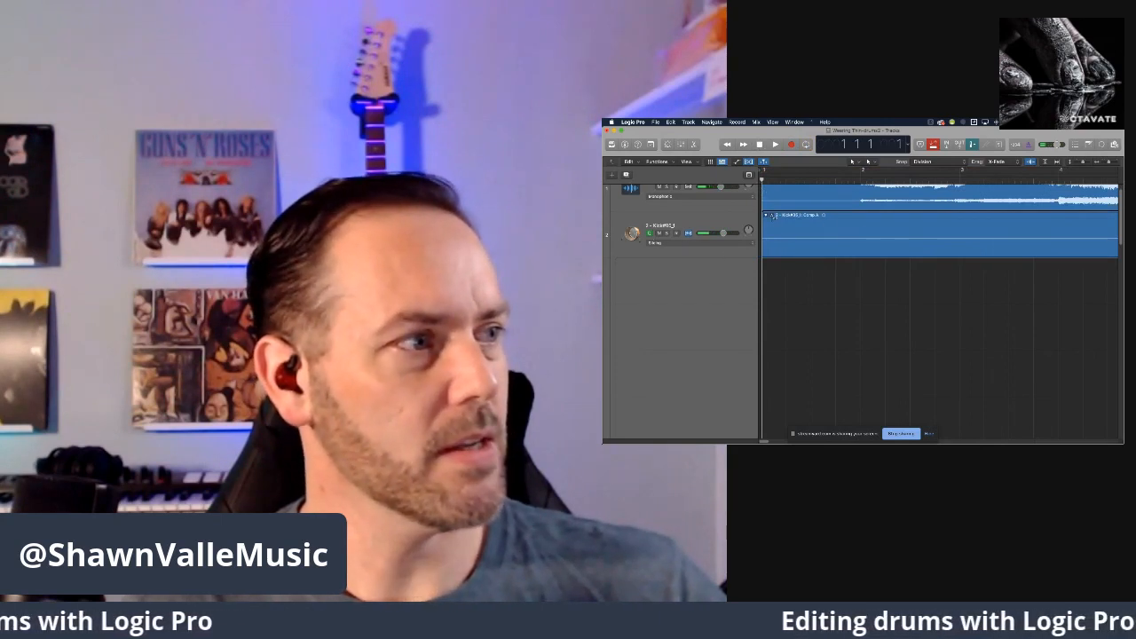
{"action": "left_click", "coordinate": [767, 217]}
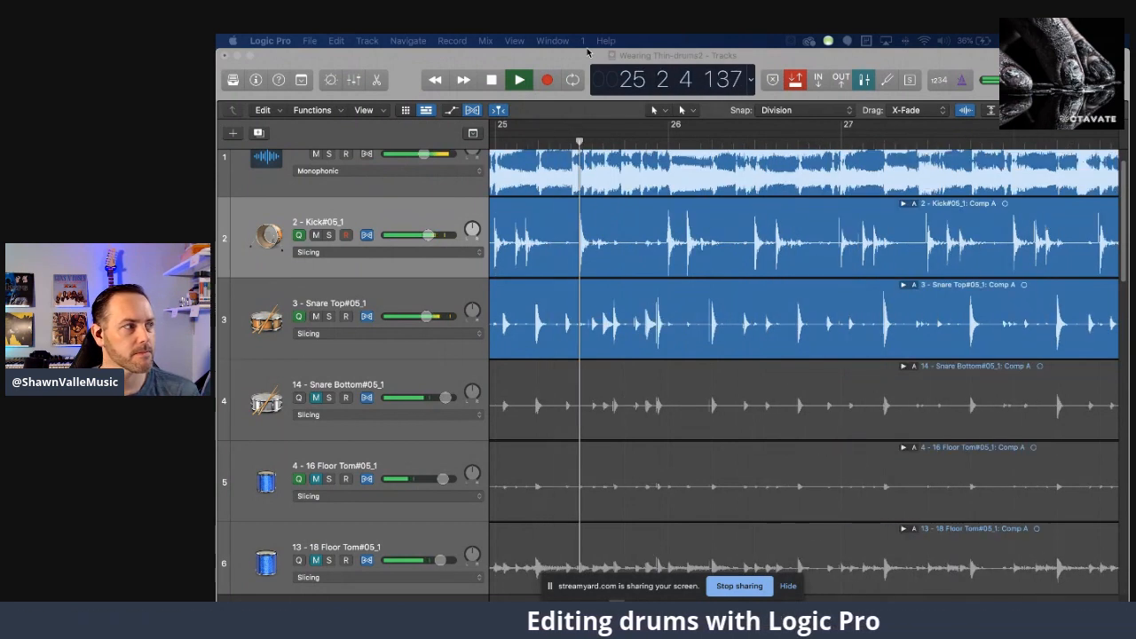
Stop playback, set the cycle range from measure 24 to measure 26, and turn off Autopunch.
{"action": "left_click", "coordinate": [491, 80]}
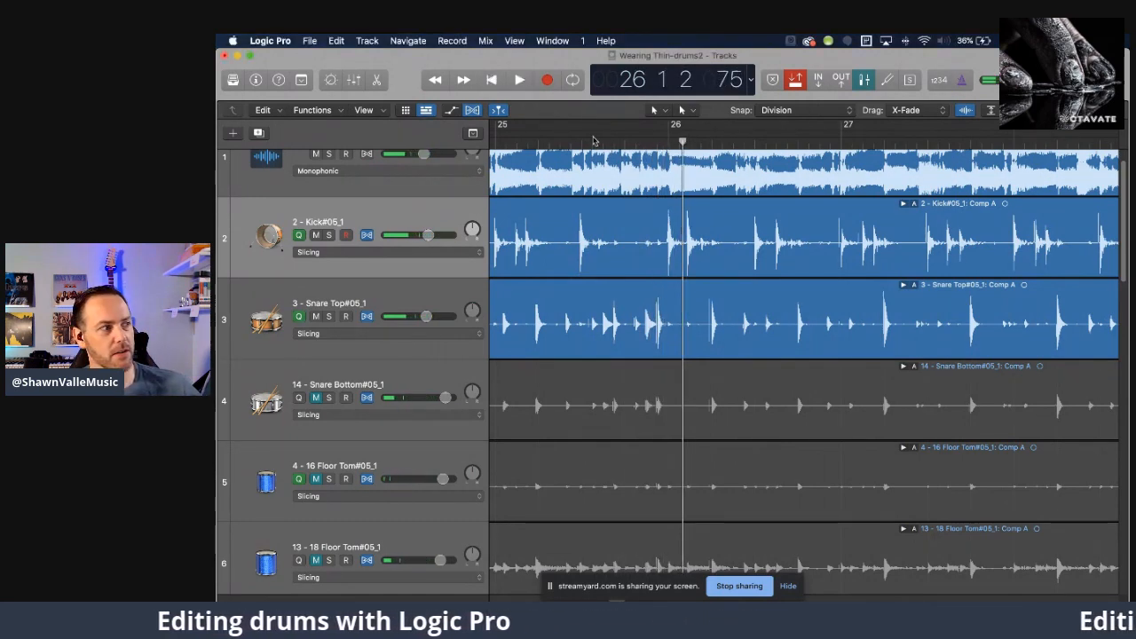
{"action": "scroll", "coordinate": [594, 141], "scroll_direction": "left", "scroll_amount": 5}
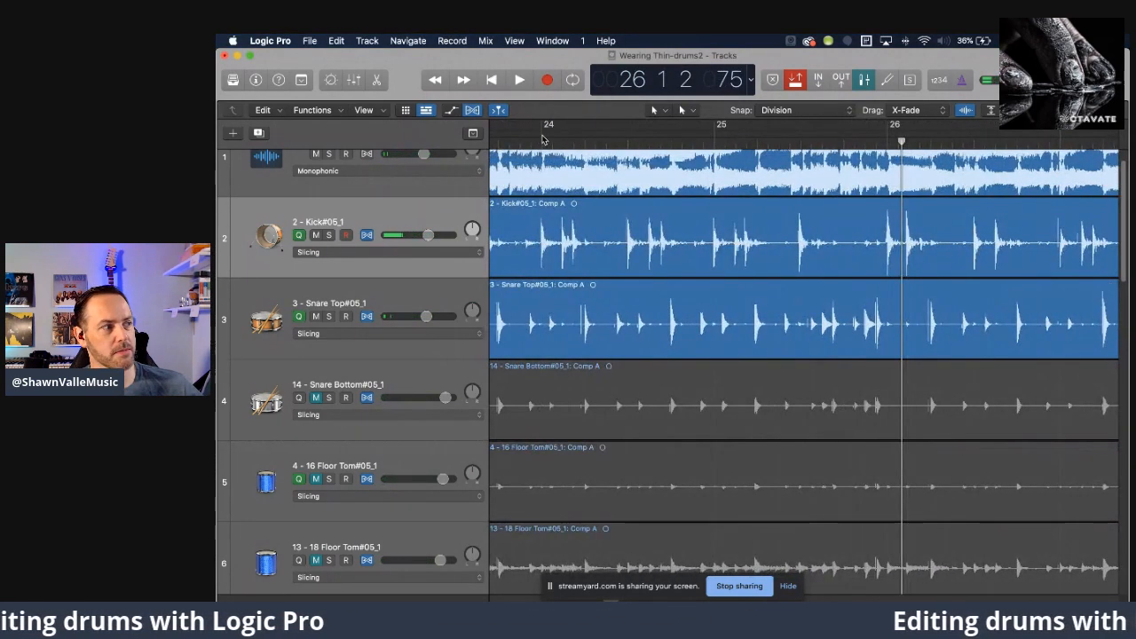
{"action": "left_click_drag", "start_coordinate": [545, 131], "coordinate": [884, 140]}
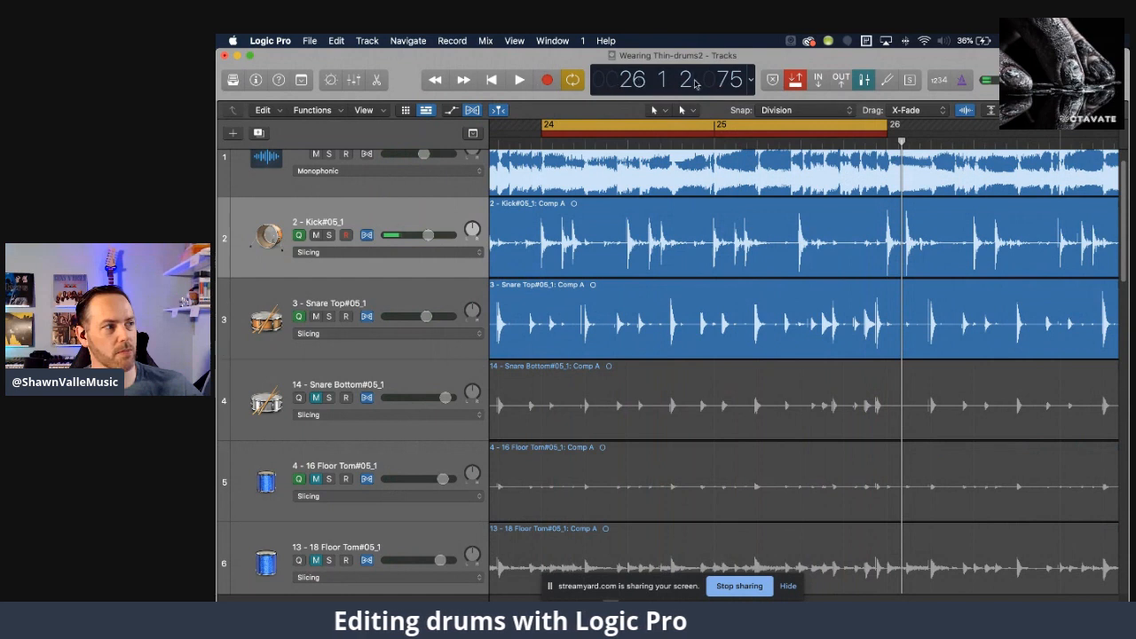
{"action": "left_click", "coordinate": [797, 81]}
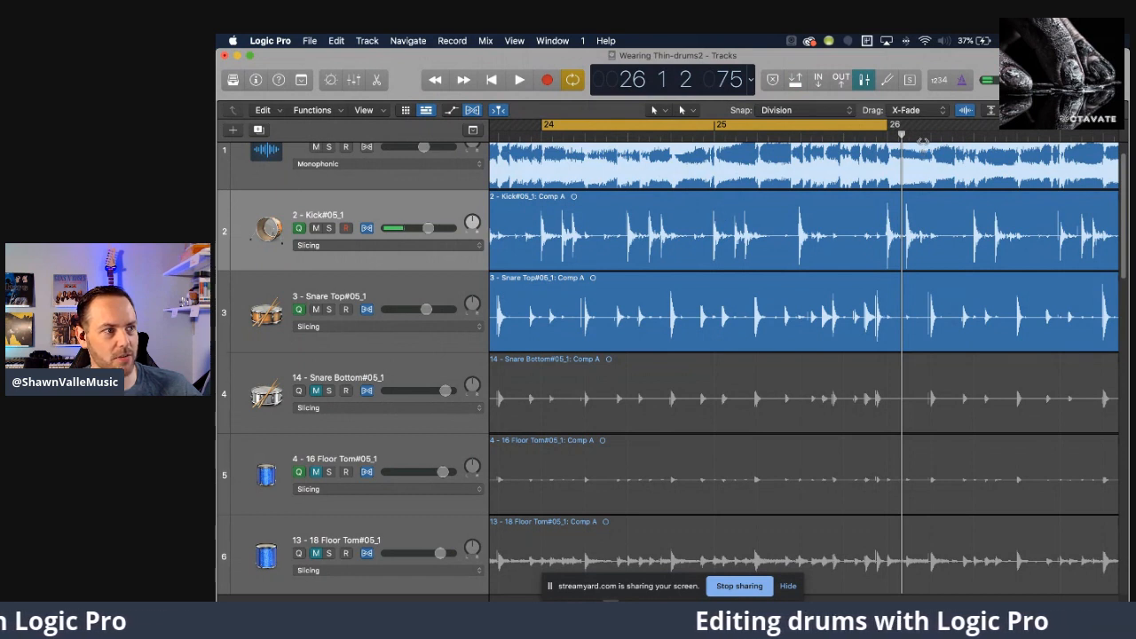
Mute the Wearing Thin XV track and audition the drums within the cycle range.
{"action": "key", "text": "space"}
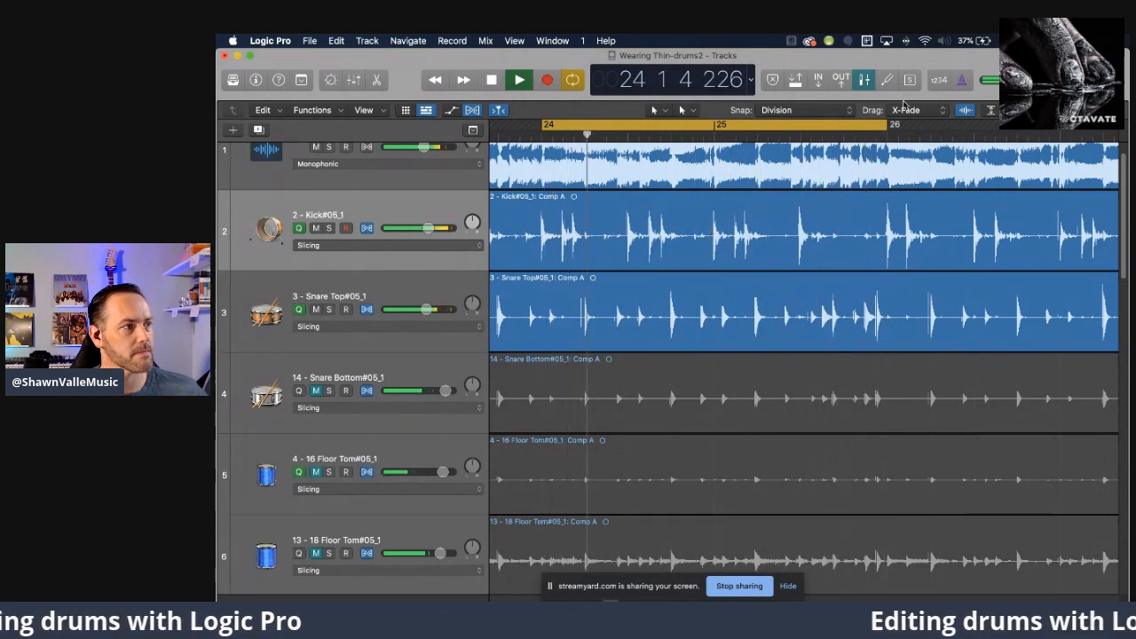
{"action": "key", "text": "space"}
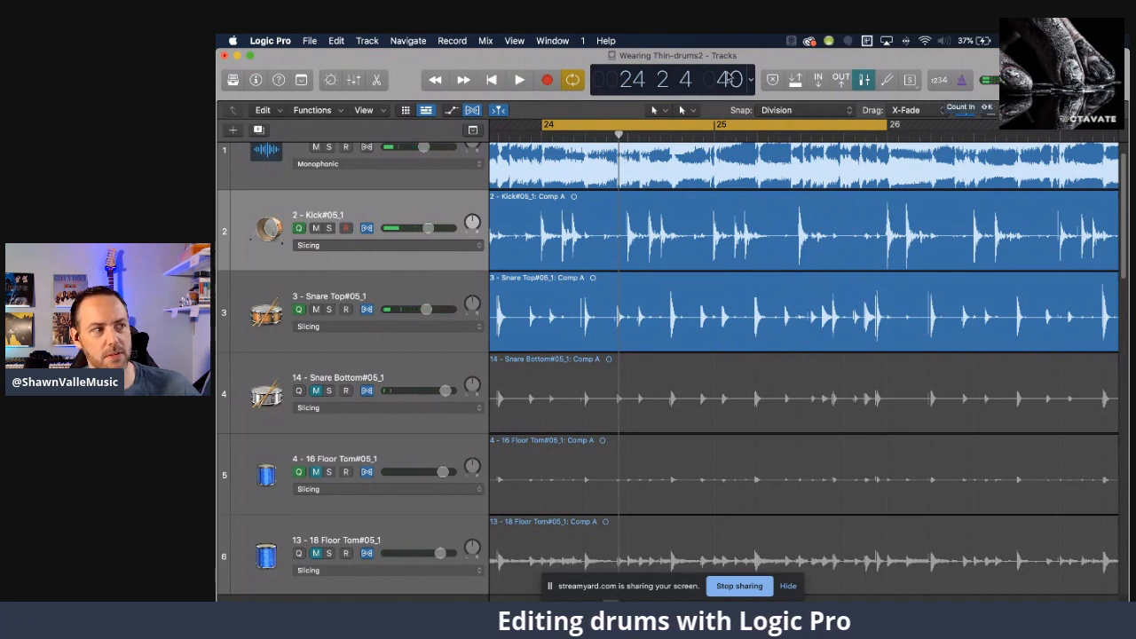
{"action": "scroll", "coordinate": [375, 214], "scroll_direction": "up", "scroll_amount": 2}
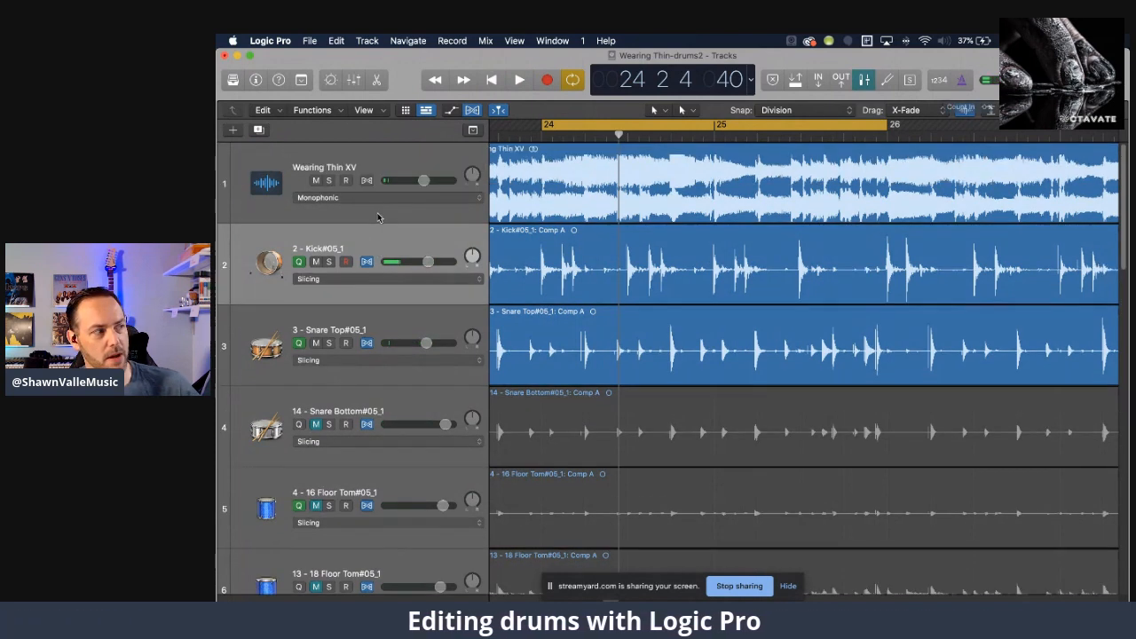
{"action": "left_click", "coordinate": [316, 181]}
{"action": "key", "text": "space"}
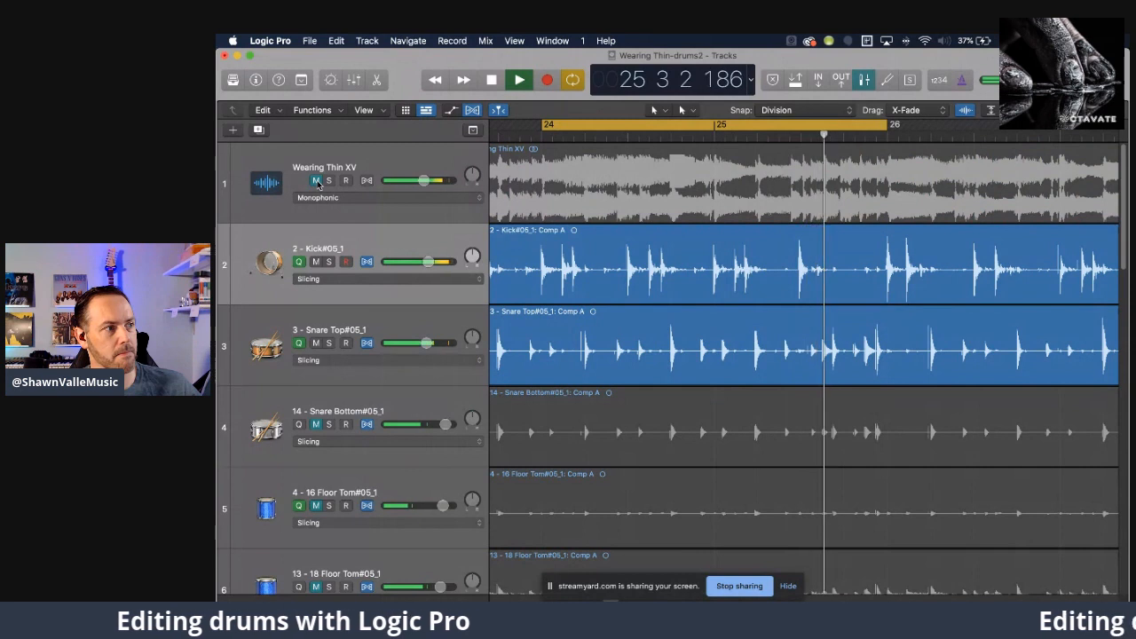
{"action": "key", "text": "space"}
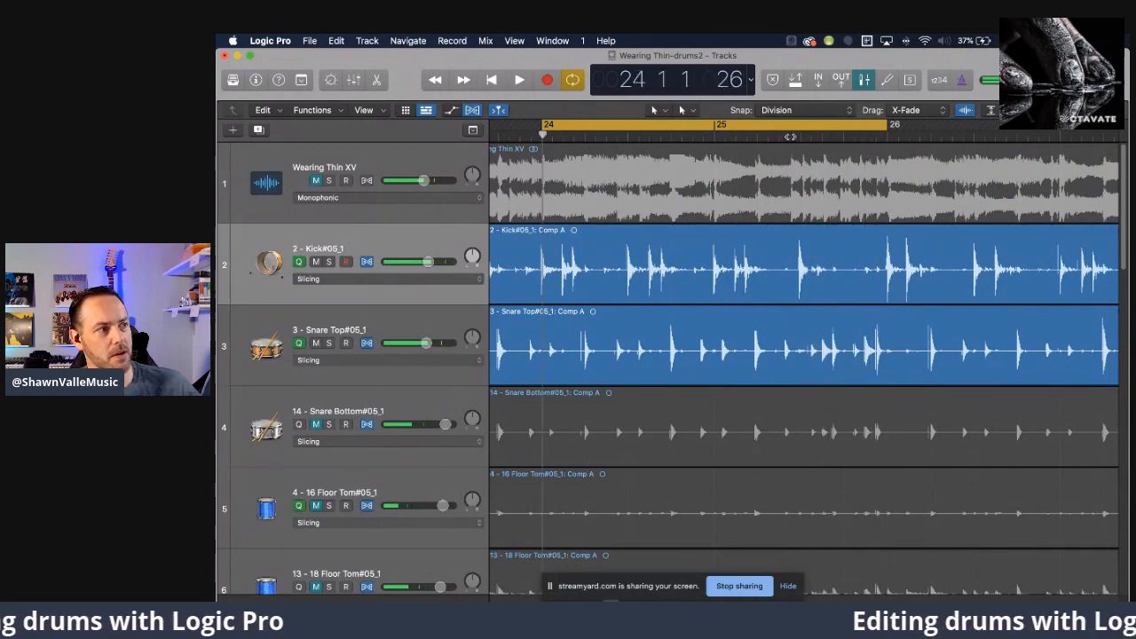
Step the playhead through measure 25 from 25 3 1 to 25 4 1 to examine the snare hits against the grid.
{"action": "left_click", "coordinate": [802, 137]}
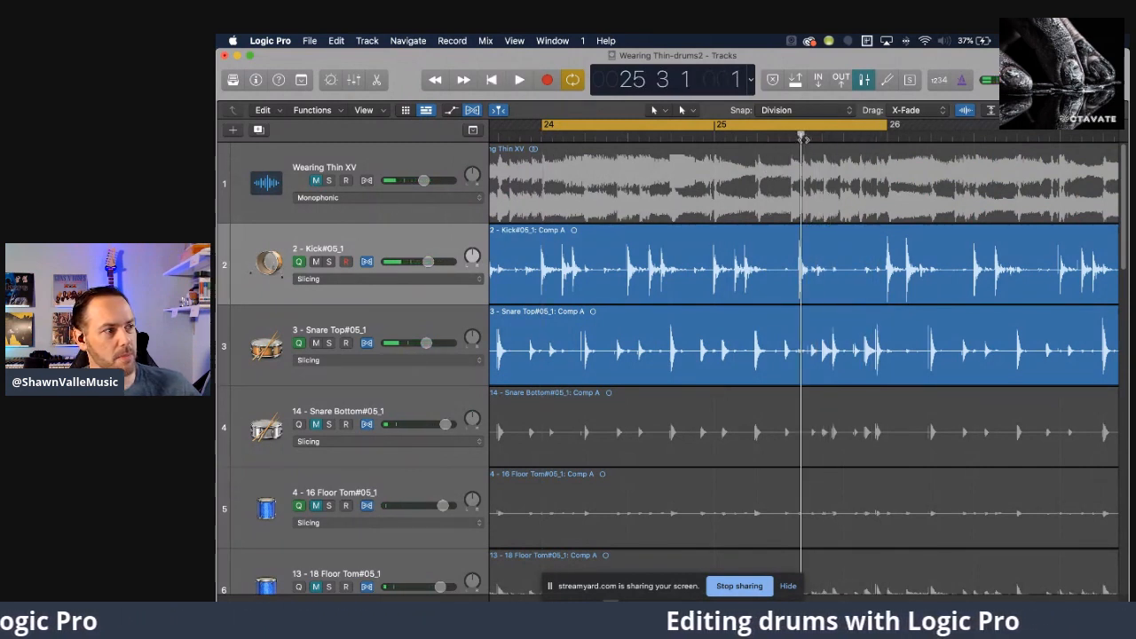
{"action": "left_click_drag", "start_coordinate": [805, 135], "coordinate": [825, 135]}
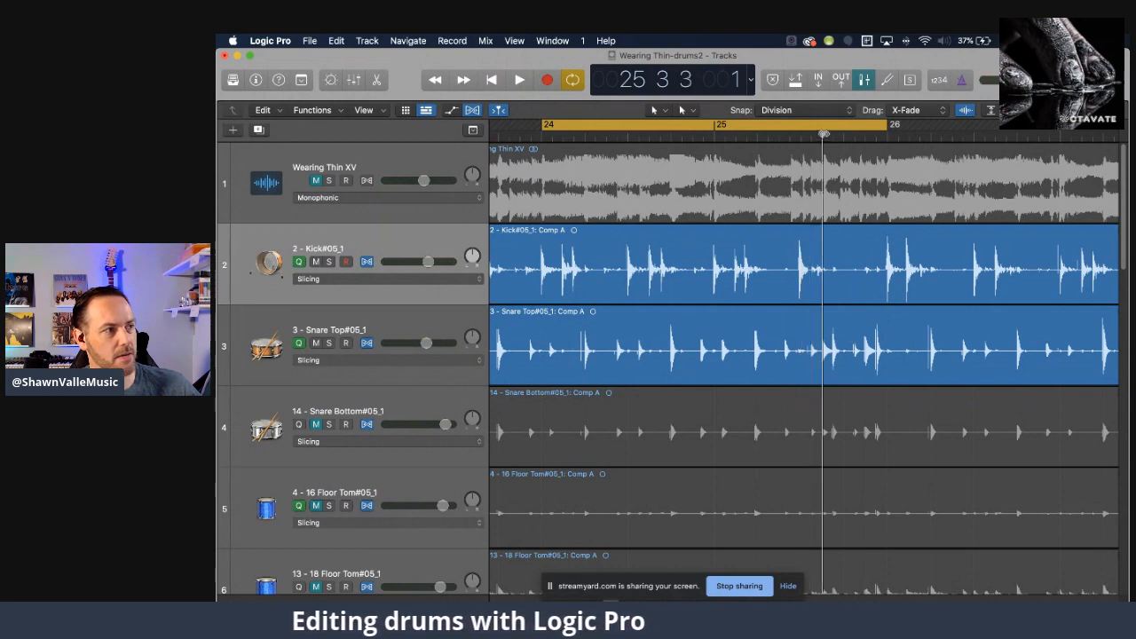
{"action": "left_click_drag", "start_coordinate": [825, 135], "coordinate": [843, 135]}
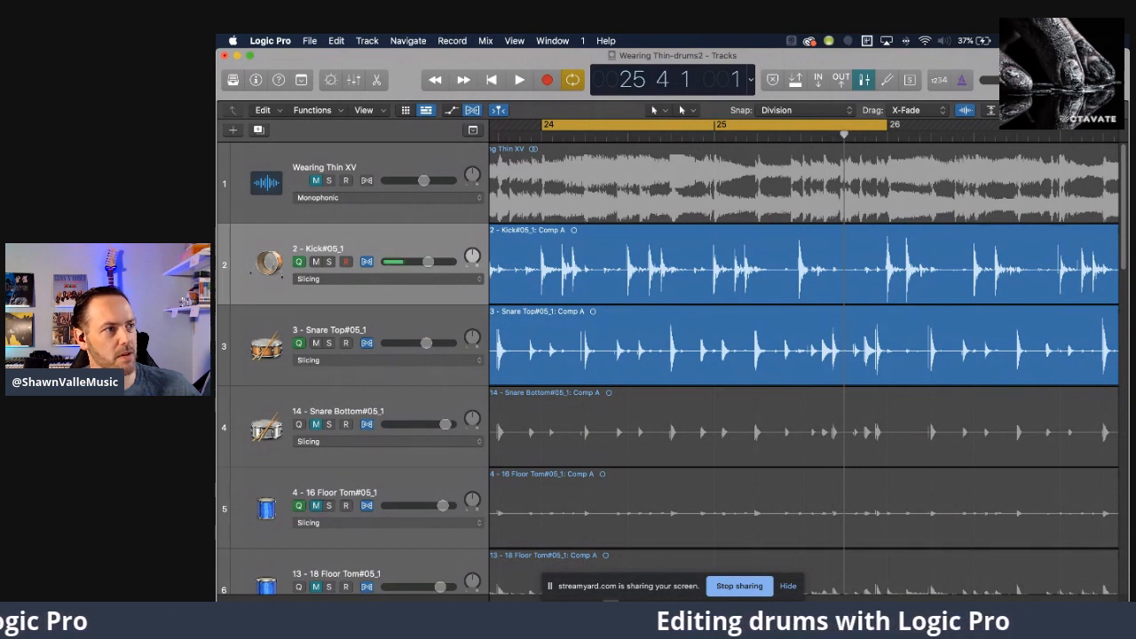
Add the line "Look at measure 25. Snare hit." above the existing project note, and close the notes.
{"action": "left_click", "coordinate": [1067, 80]}
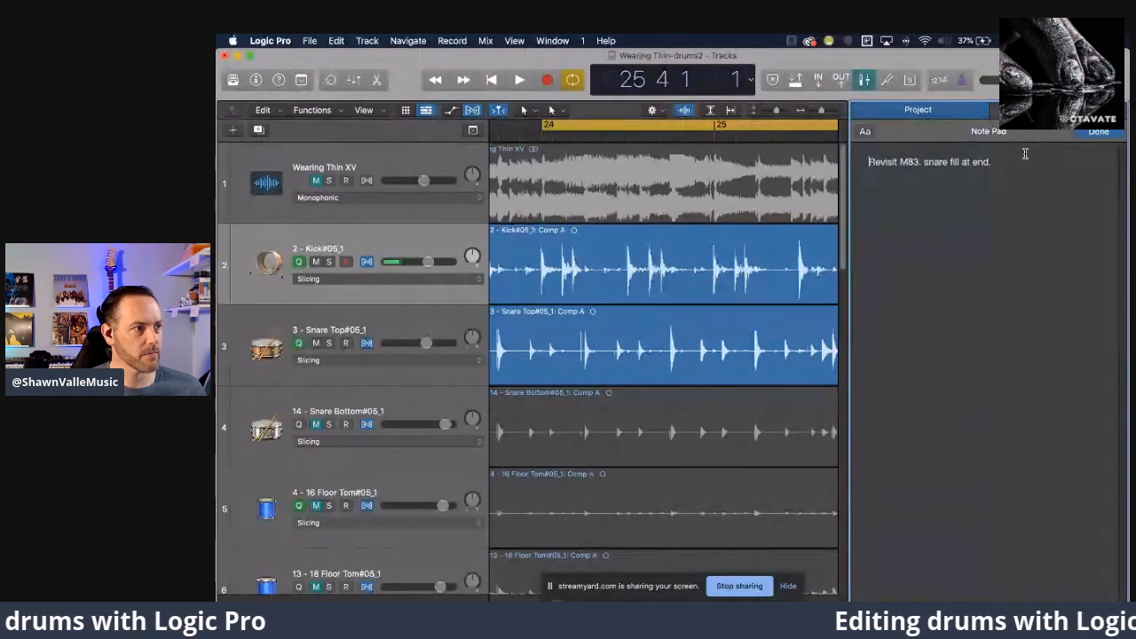
{"action": "key", "text": "Return"}
{"action": "key", "text": "Up"}
{"action": "type", "text": "Log"}
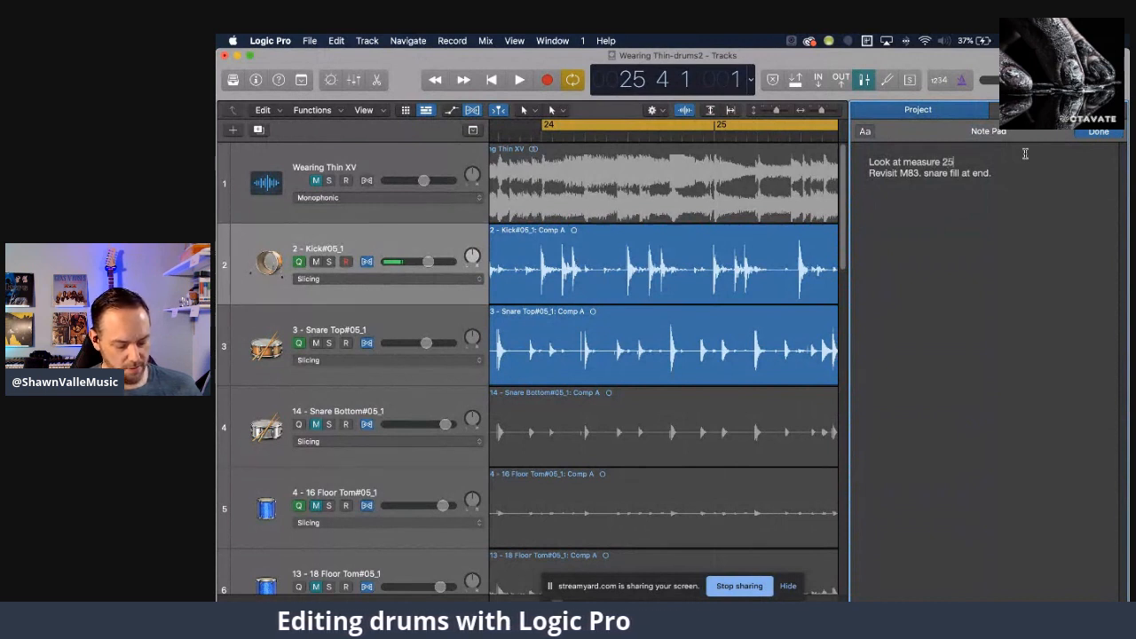
{"action": "type", "text": "Snare"}
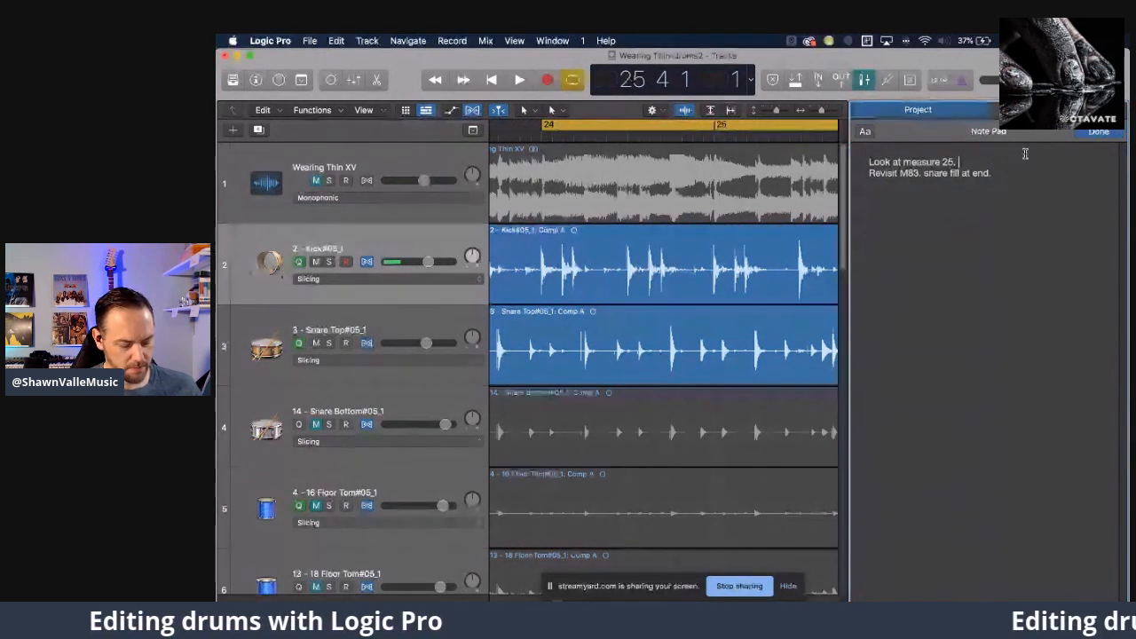
{"action": "type", "text": " hit"}
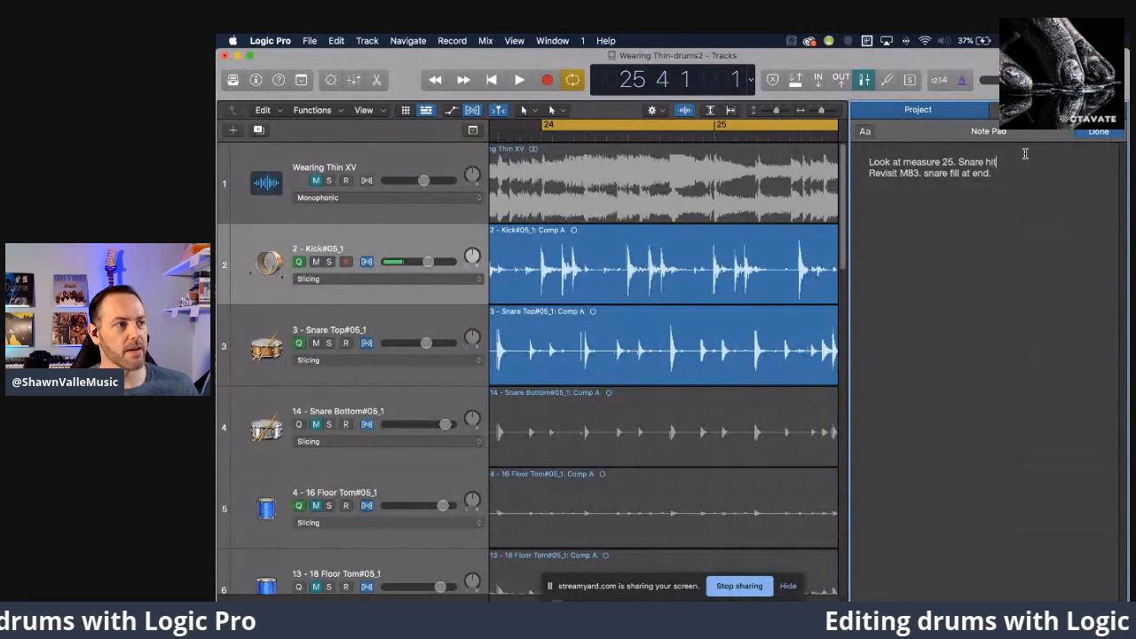
{"action": "type", "text": "."}
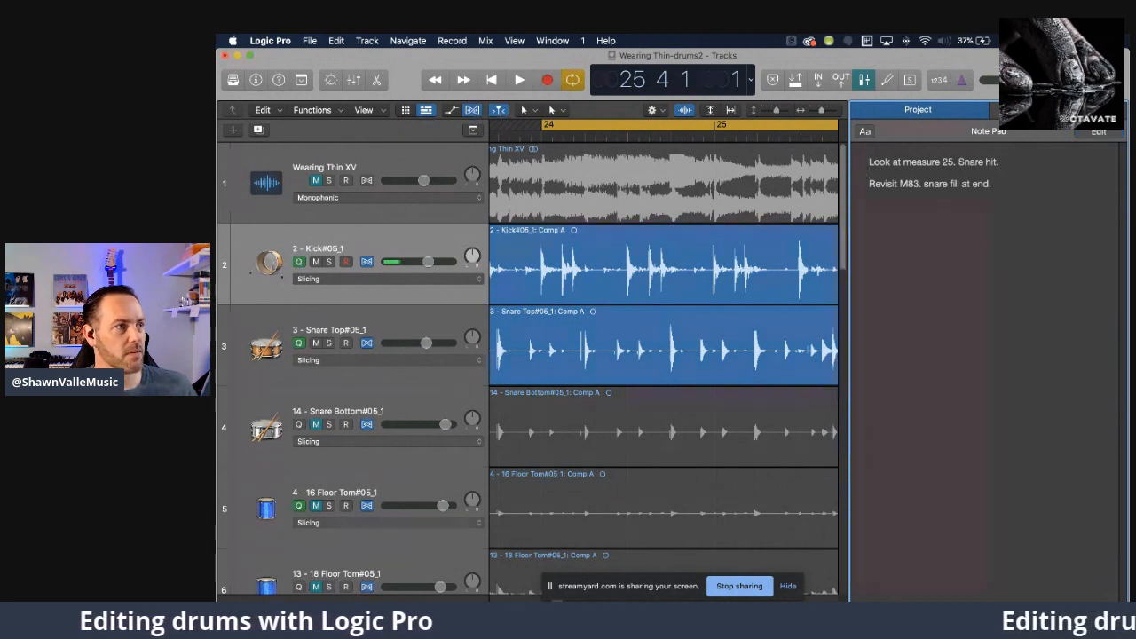
{"action": "key", "text": "alt+super+p"}
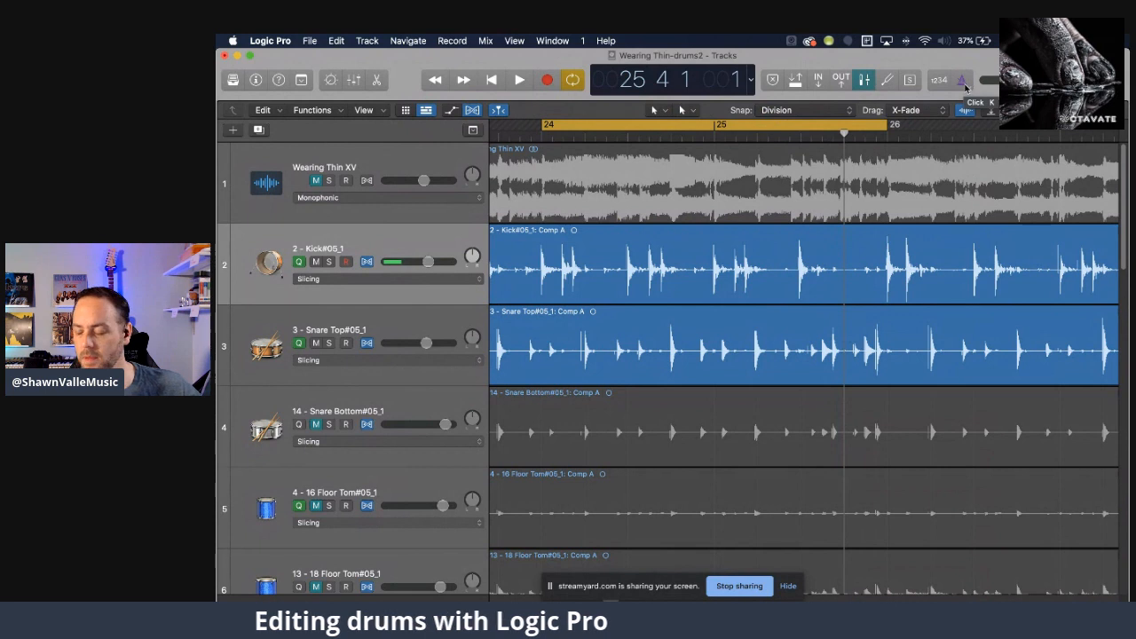
Turn on the metronome click and audition the cycled drum section against it.
{"action": "left_click", "coordinate": [962, 81]}
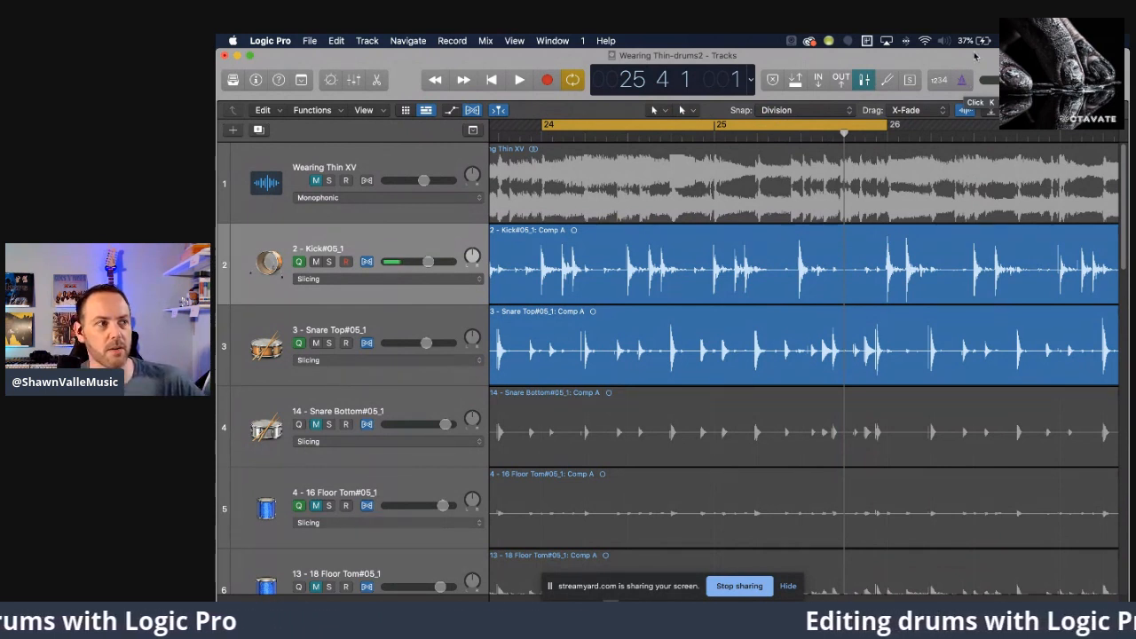
{"action": "key", "text": "space"}
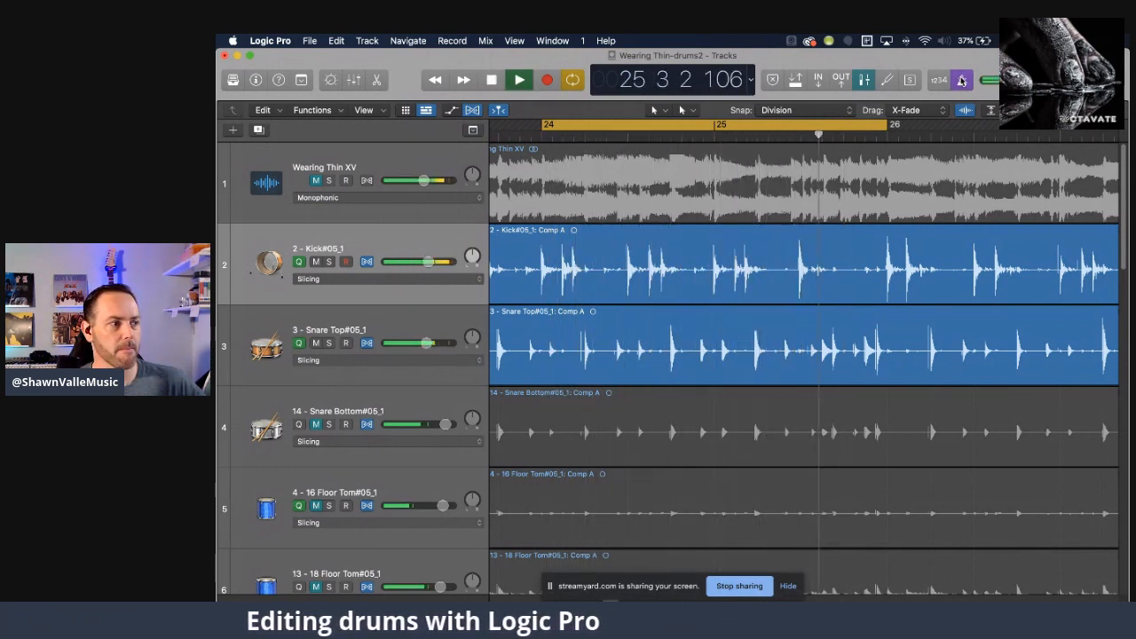
{"action": "key", "text": "space"}
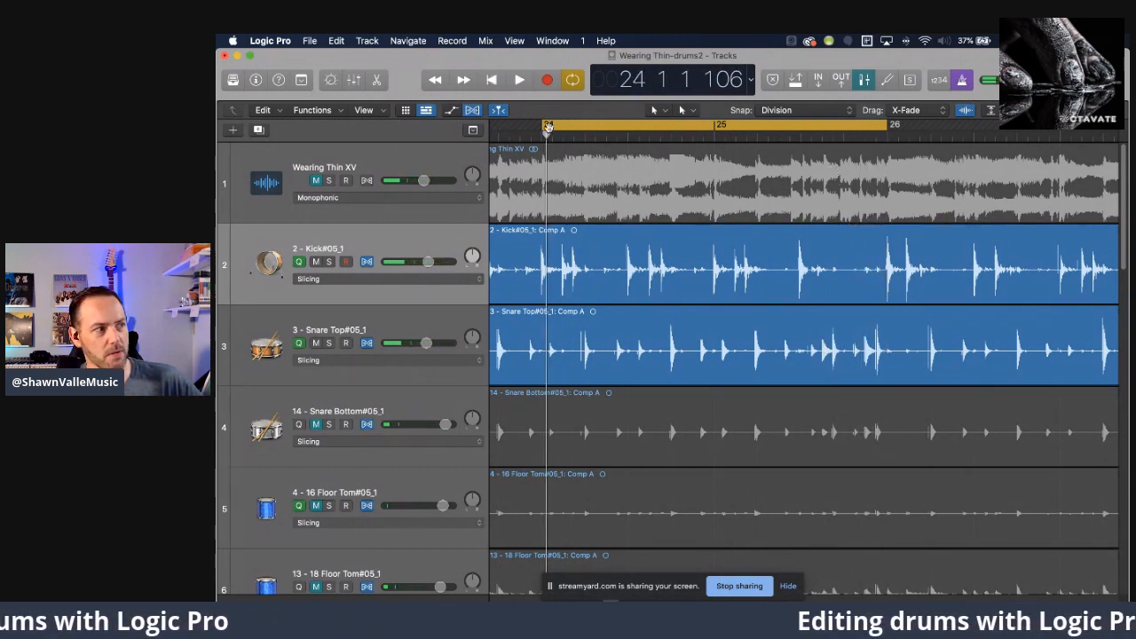
Narrow the cycle range to the second half of measure 25, audition it, and extend its start back to measure 25.
{"action": "left_click_drag", "start_coordinate": [546, 125], "coordinate": [810, 144]}
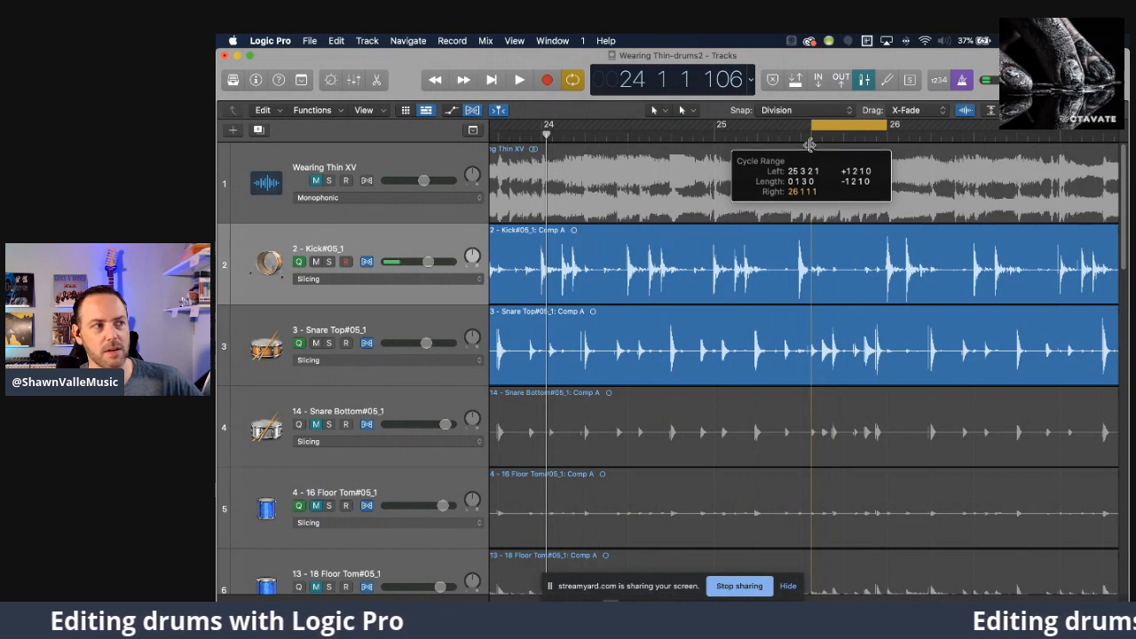
{"action": "left_click_drag", "start_coordinate": [810, 144], "coordinate": [800, 151]}
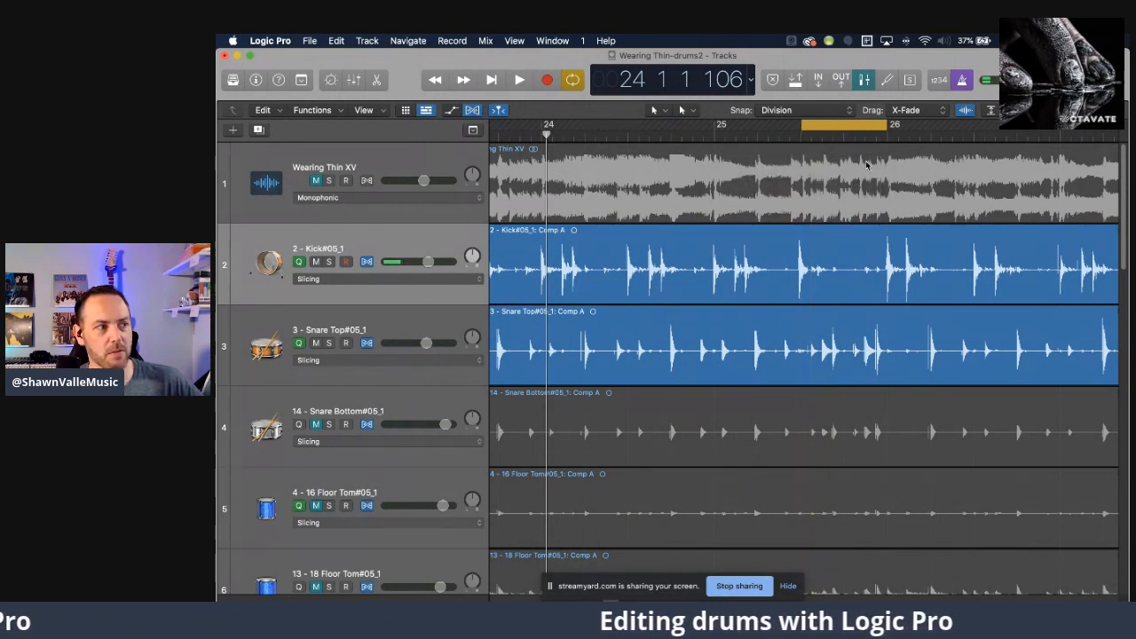
{"action": "key", "text": "space"}
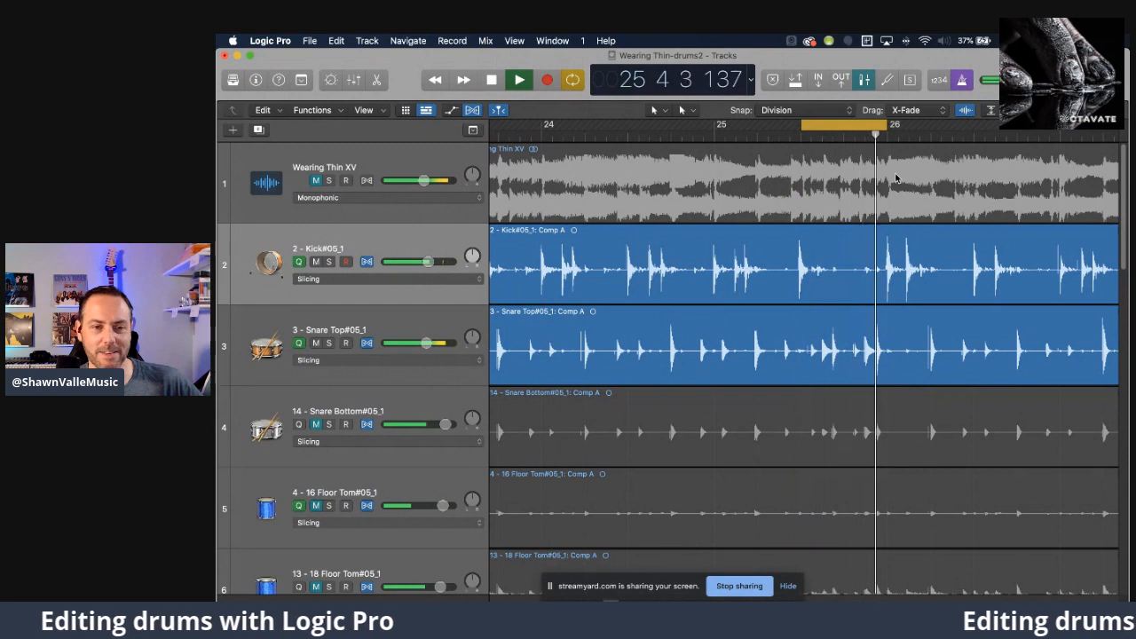
{"action": "left_click_drag", "start_coordinate": [801, 125], "coordinate": [716, 126]}
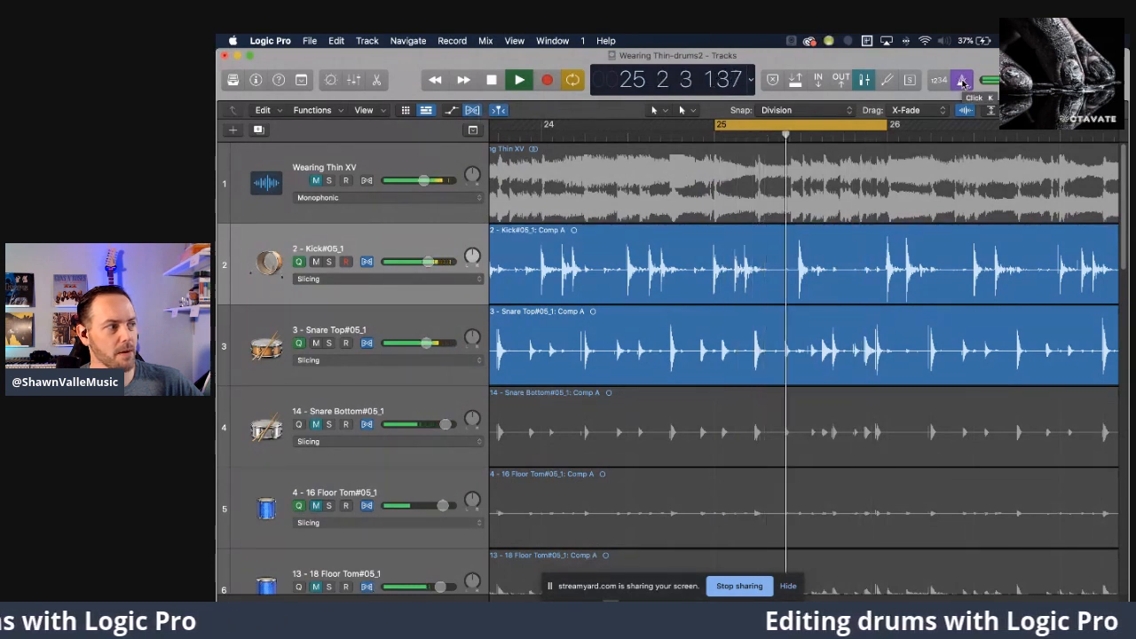
Turn off cycling, unmute the Wearing Thin XV track, and listen to the song through to measure 55.
{"action": "left_click", "coordinate": [574, 80]}
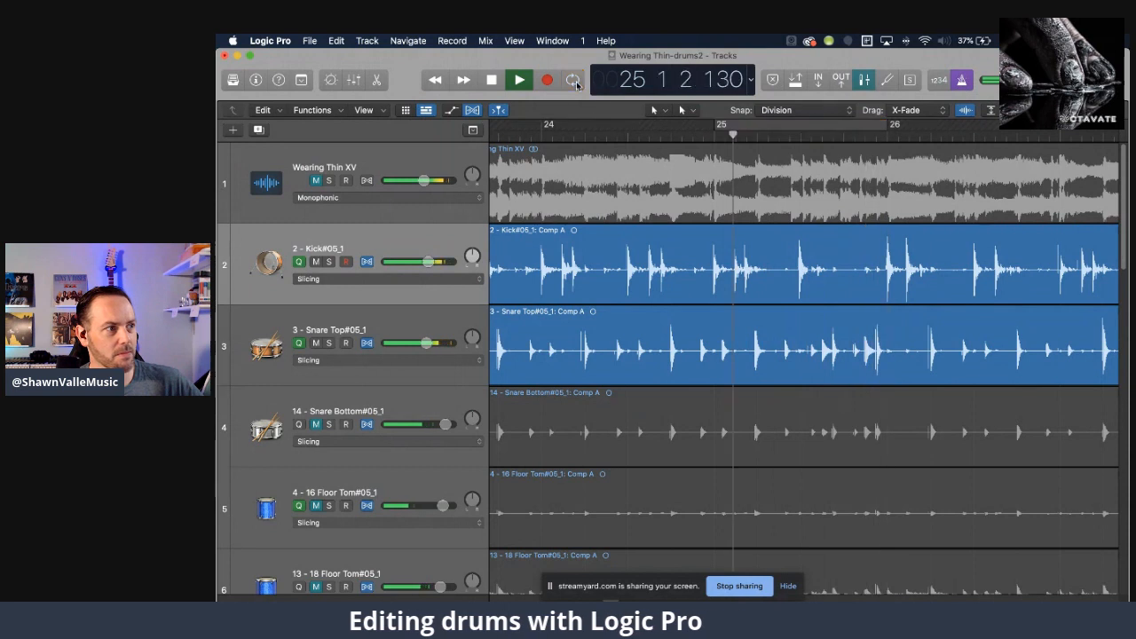
{"action": "left_click", "coordinate": [316, 181]}
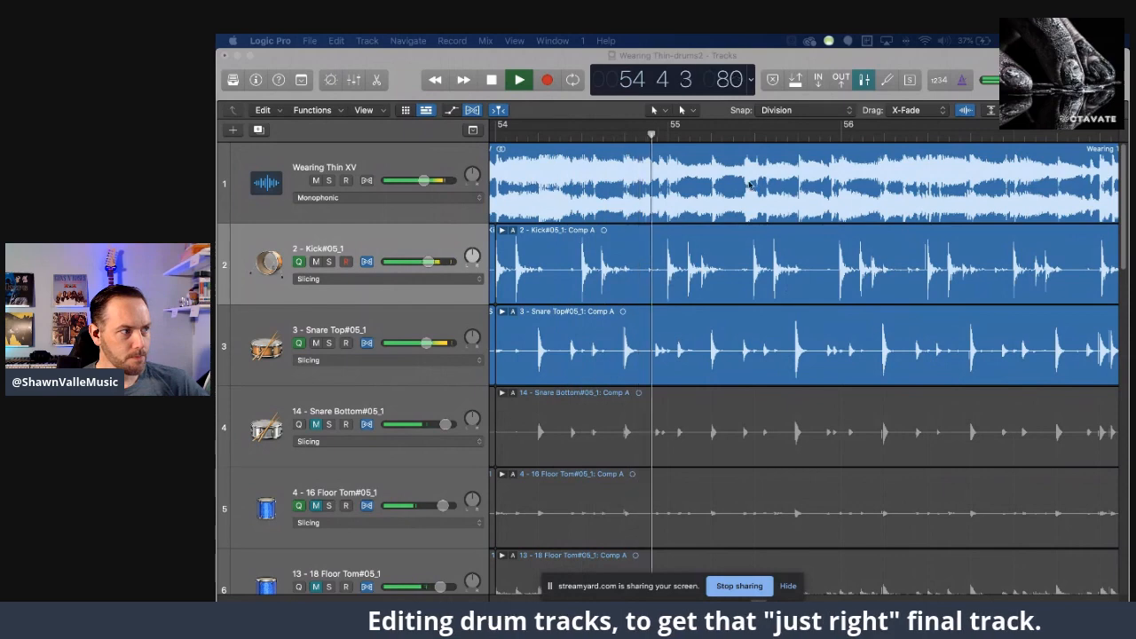
{"action": "left_click", "coordinate": [499, 68]}
{"action": "key", "text": "space"}
Set the cycle range from measure 52 to measure 56 and audition the drums around the snare fill in measure 53.
{"action": "scroll", "coordinate": [696, 212], "scroll_direction": "left", "scroll_amount": 5}
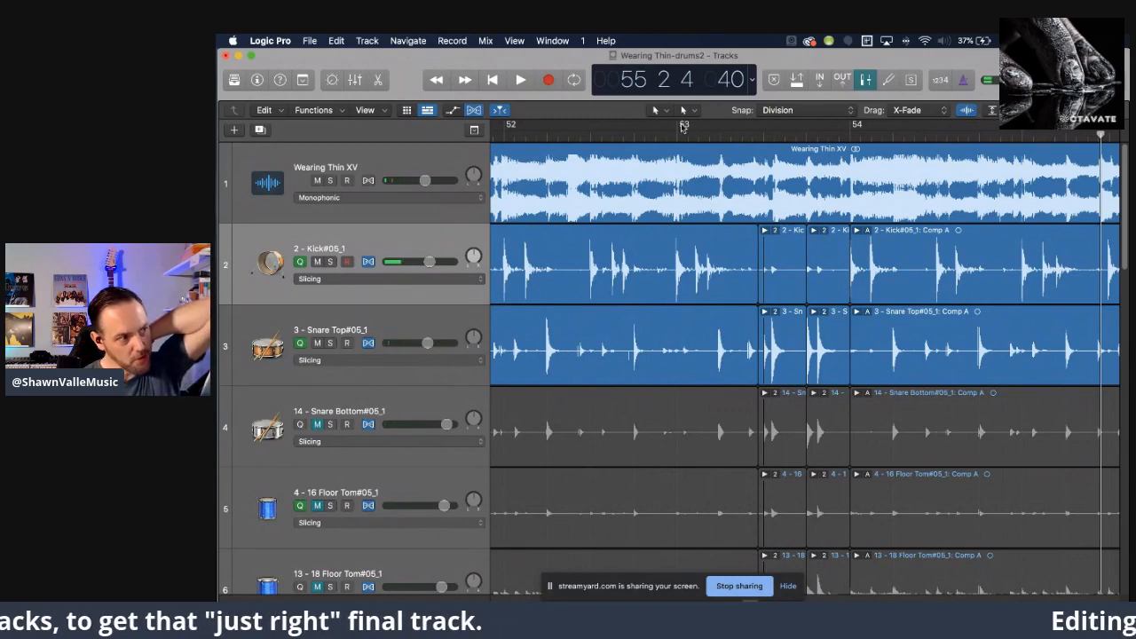
{"action": "left_click_drag", "start_coordinate": [695, 130], "coordinate": [849, 130]}
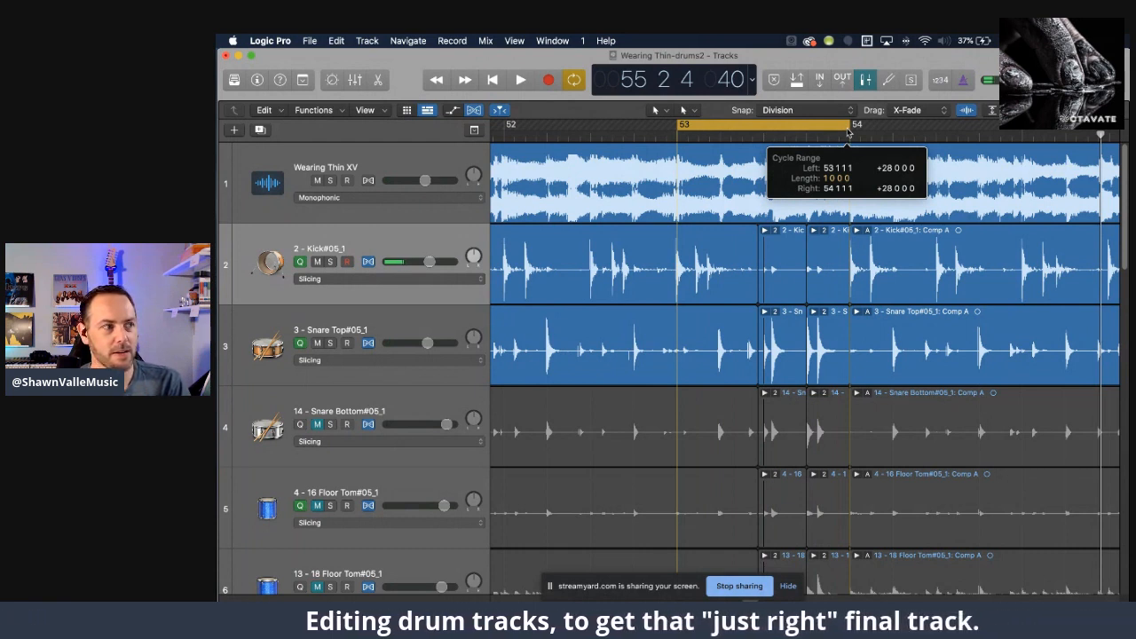
{"action": "left_click_drag", "start_coordinate": [850, 130], "coordinate": [849, 130]}
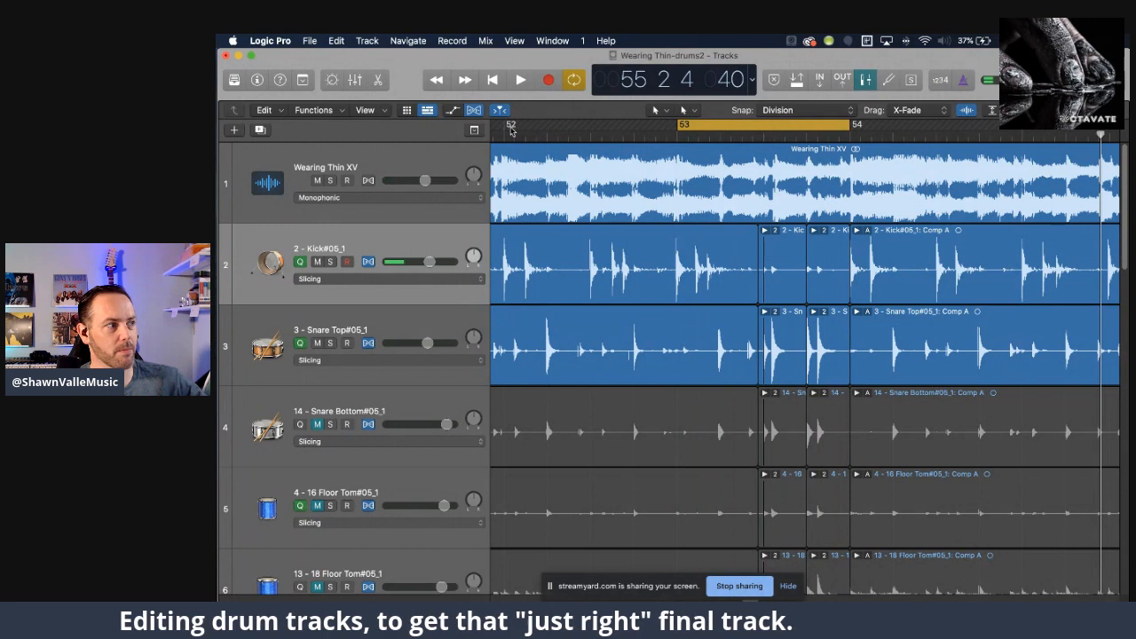
{"action": "left_click_drag", "start_coordinate": [509, 126], "coordinate": [930, 139]}
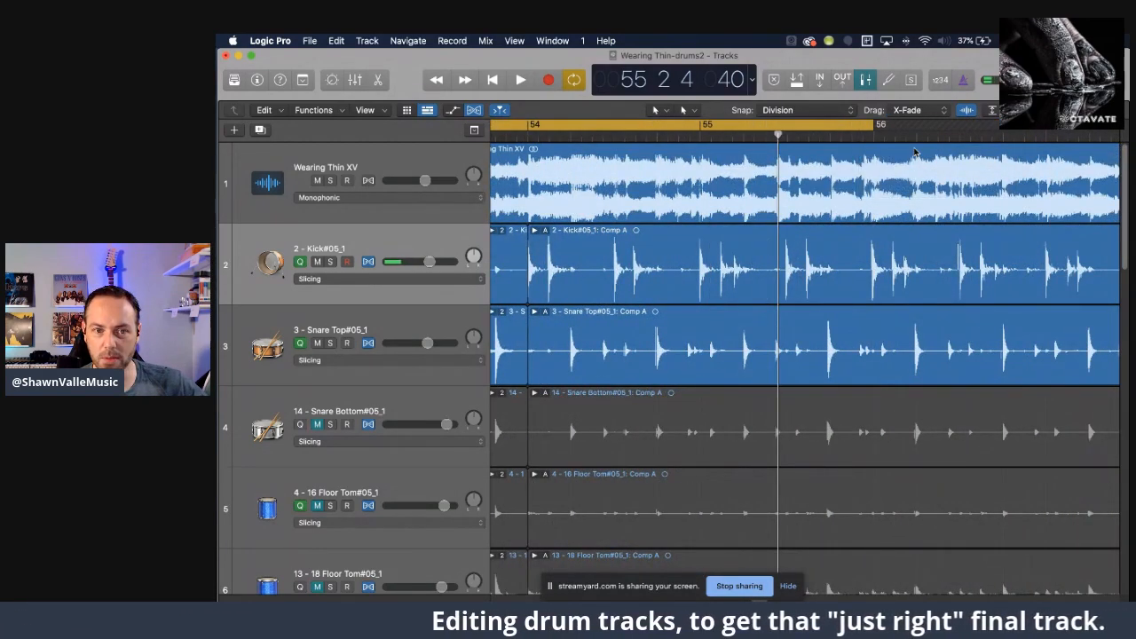
{"action": "key", "text": "space"}
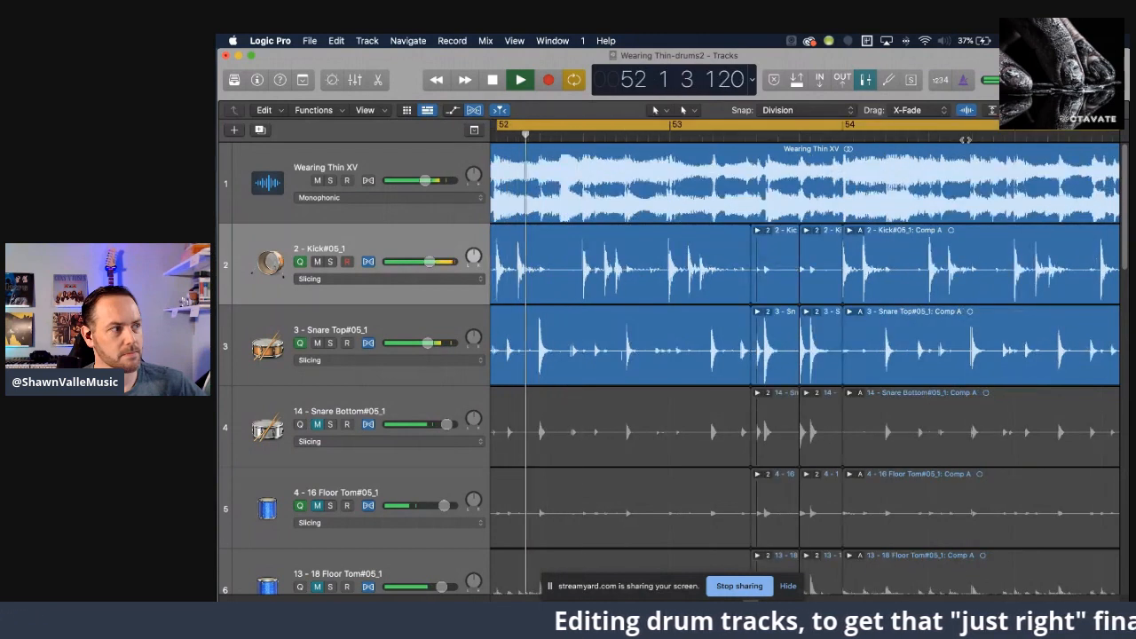
{"action": "key", "text": "space"}
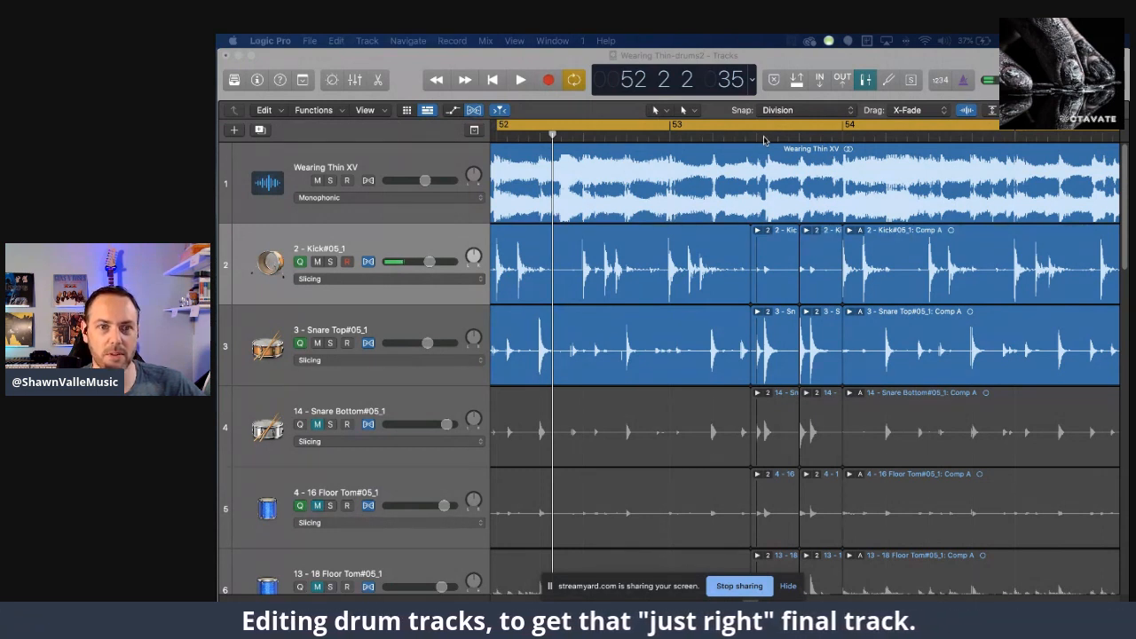
{"action": "left_click", "coordinate": [515, 81]}
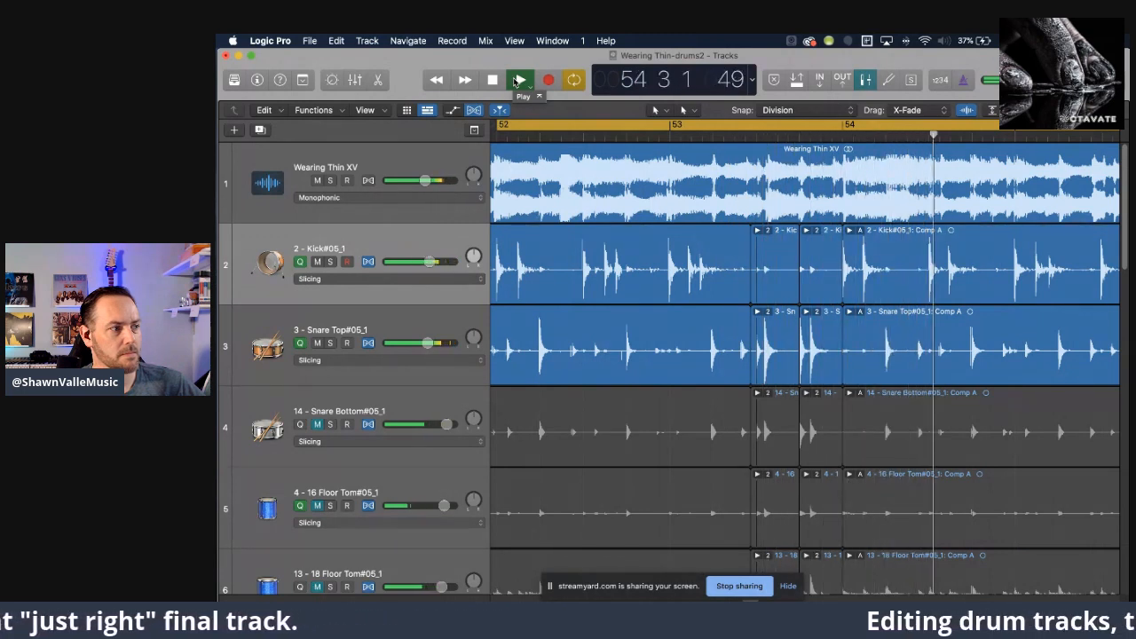
{"action": "left_click", "coordinate": [520, 80]}
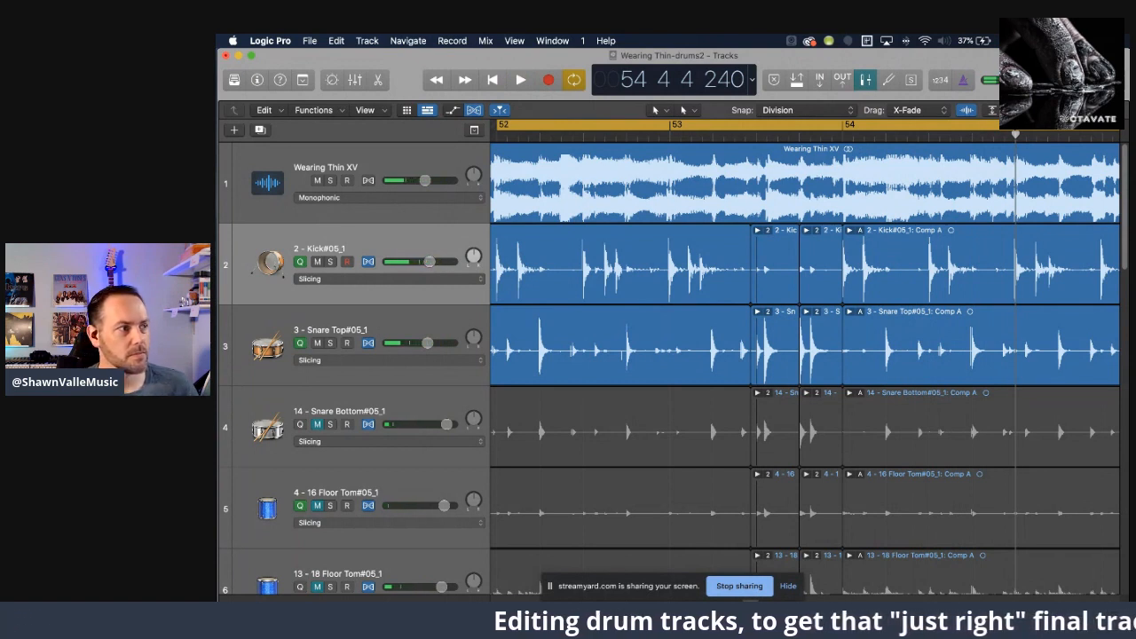
Add the line "Look at measure 53. Snare fill." below the measure 25 line in the project notes.
{"action": "left_click", "coordinate": [1070, 80]}
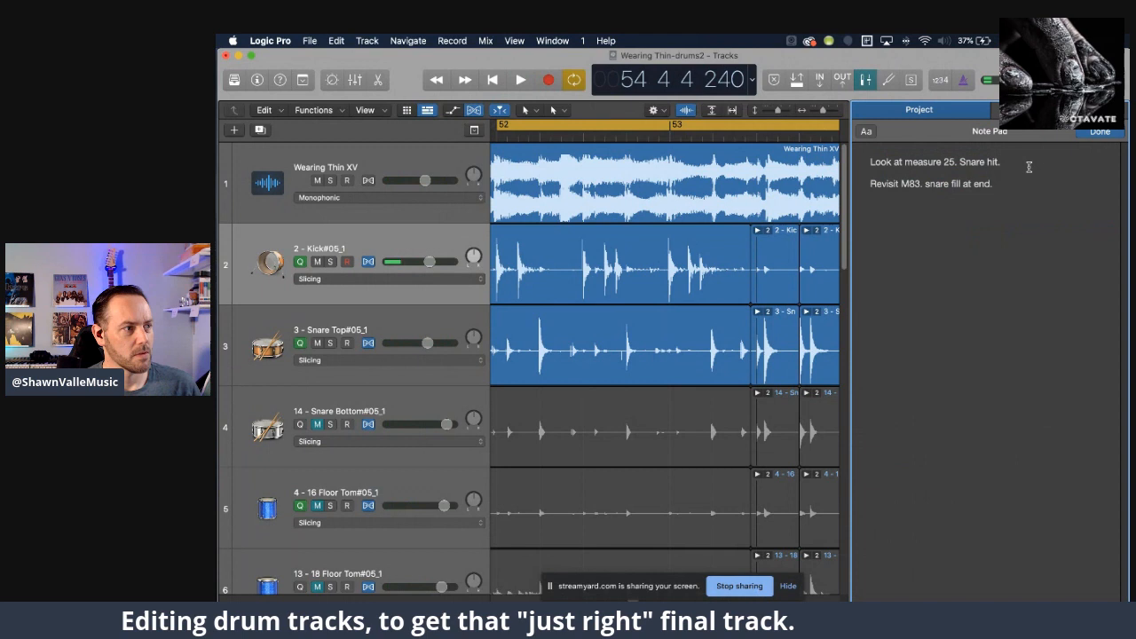
{"action": "type", "text": "."}
{"action": "key", "text": "Return"}
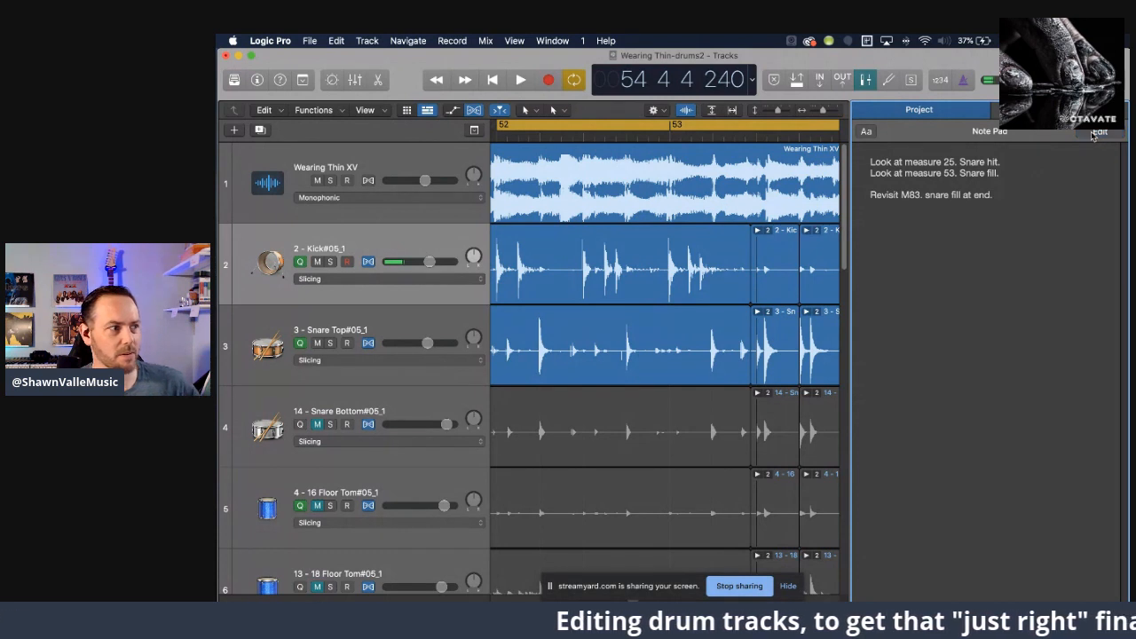
Replay the cycled section from measure 52 and close the project notes.
{"action": "left_click", "coordinate": [522, 79]}
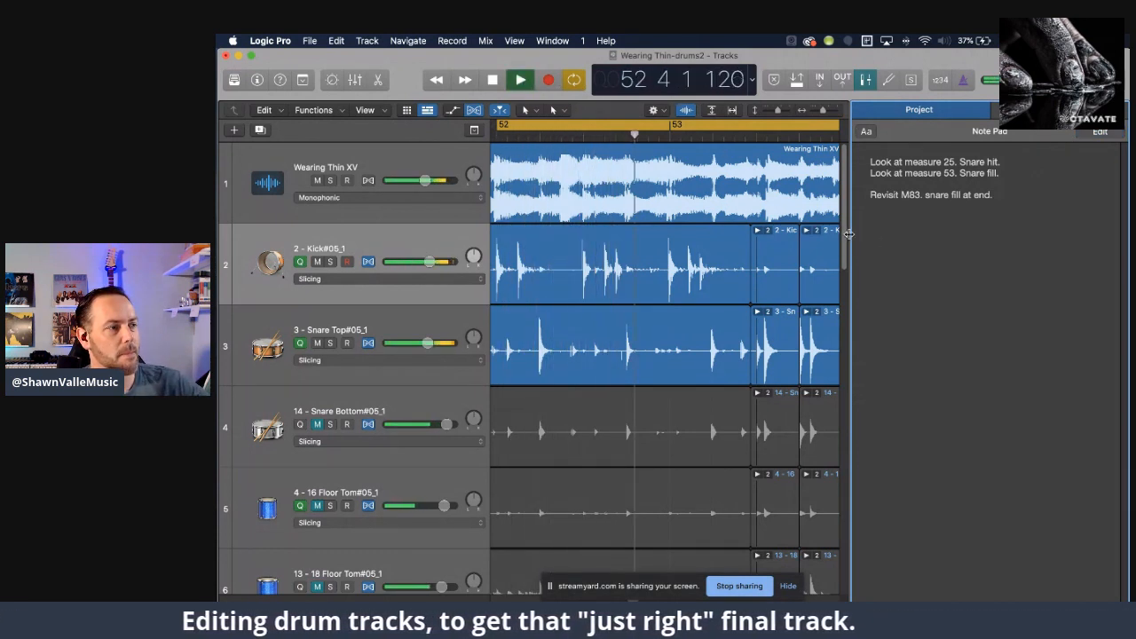
{"action": "left_click_drag", "start_coordinate": [848, 234], "coordinate": [960, 248]}
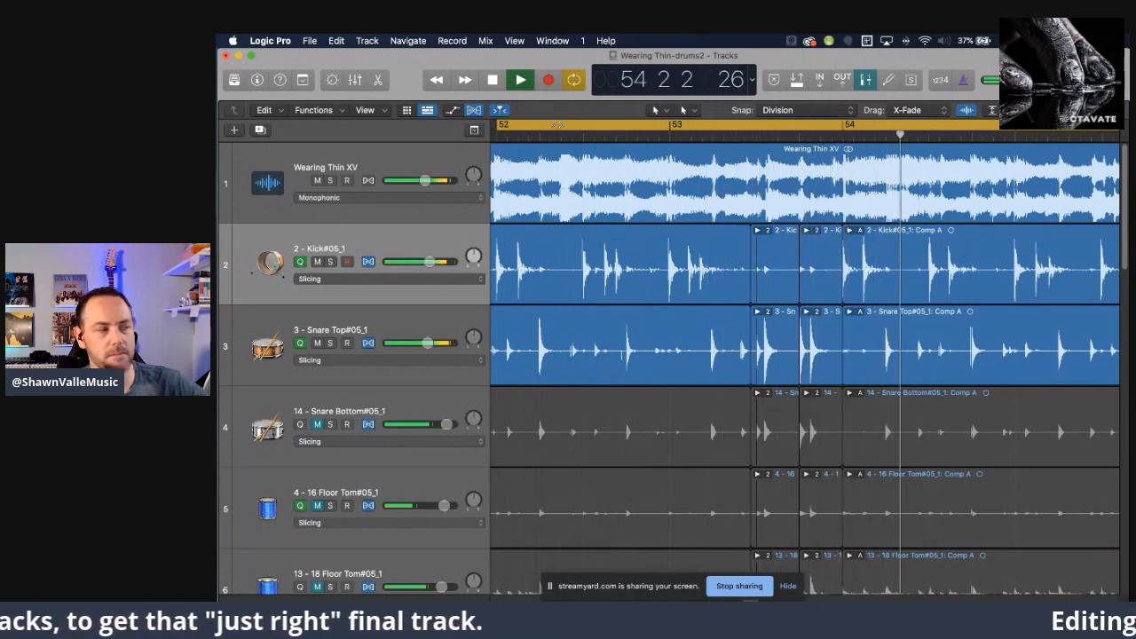
{"action": "key", "text": "space"}
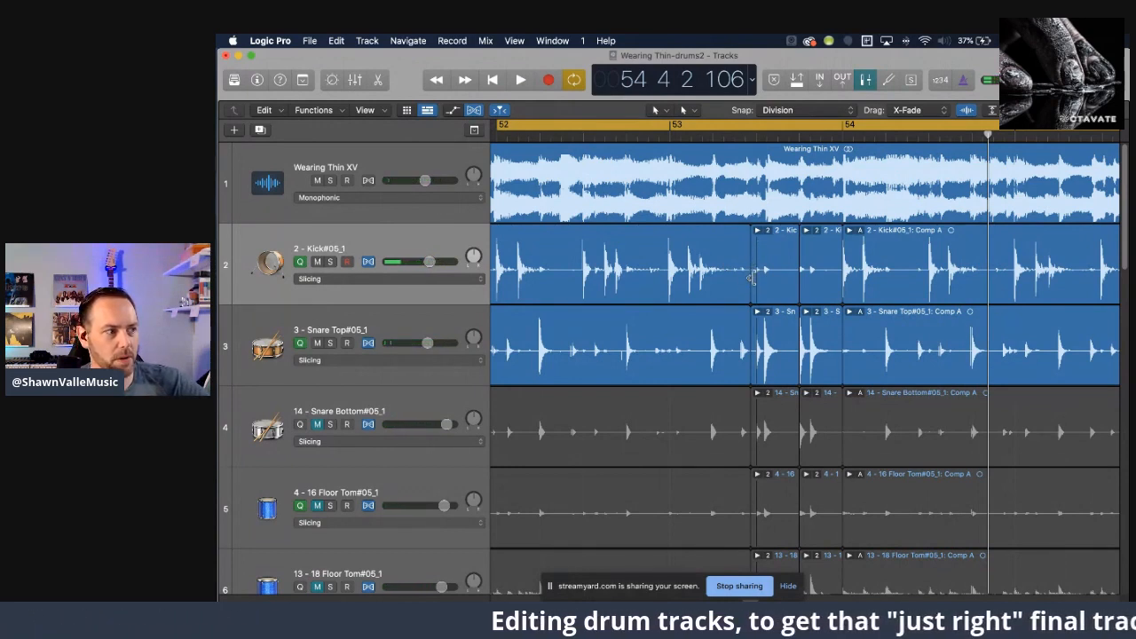
Turn off cycling and play the song onward from the start of measure 52.
{"action": "left_click", "coordinate": [575, 80]}
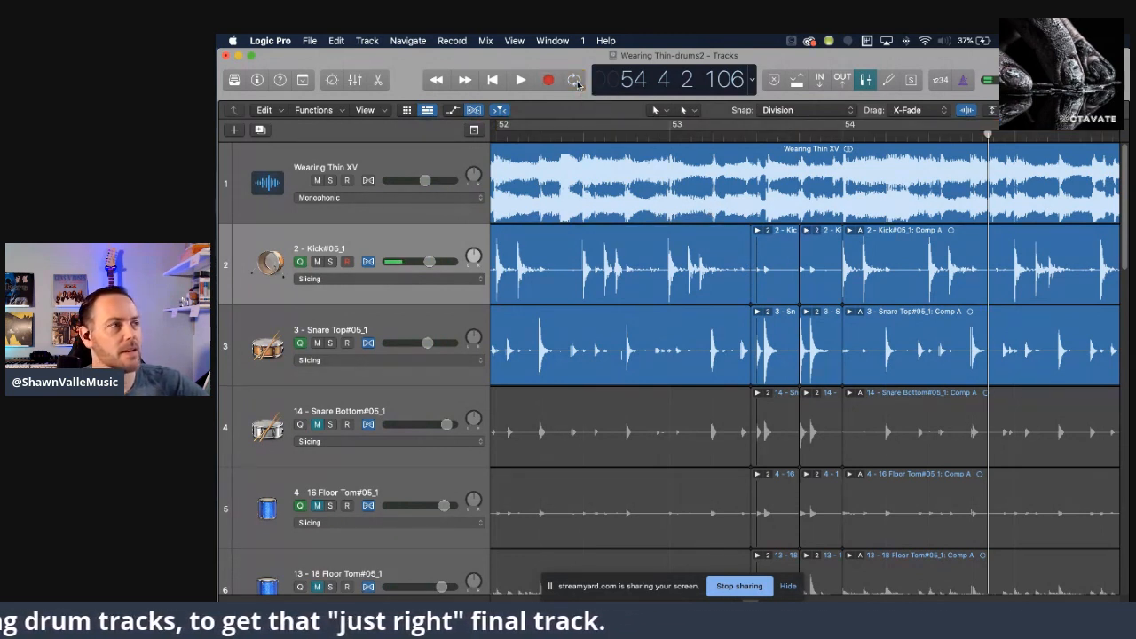
{"action": "key", "text": "space"}
{"action": "key", "text": "space"}
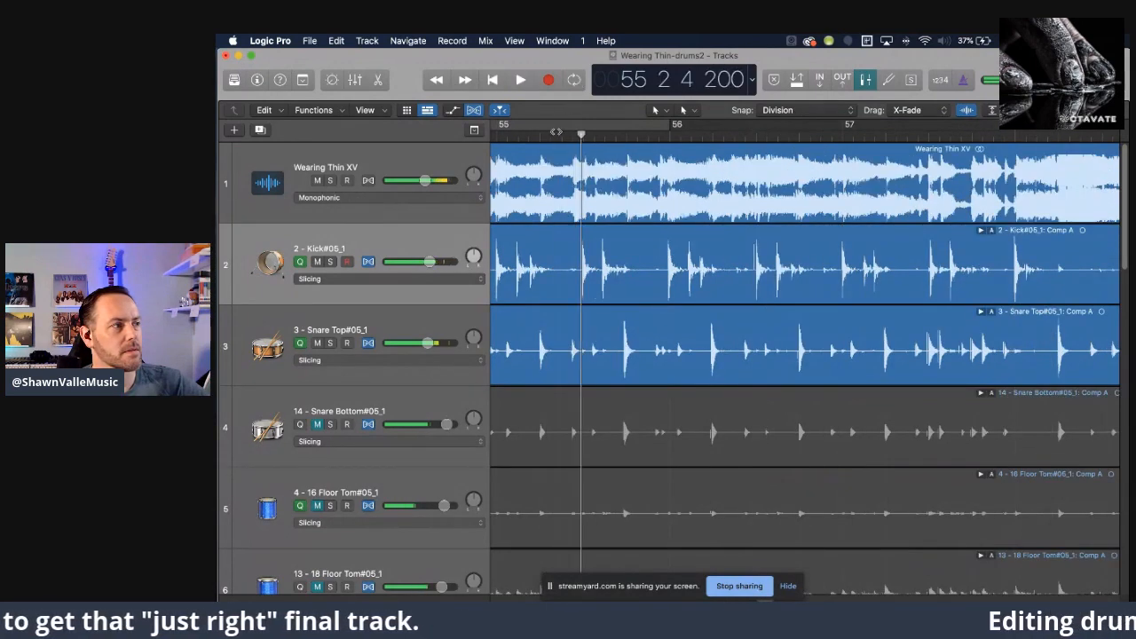
{"action": "scroll", "coordinate": [615, 146], "scroll_direction": "left", "scroll_amount": 7}
{"action": "scroll", "coordinate": [614, 146], "scroll_direction": "left", "scroll_amount": 5}
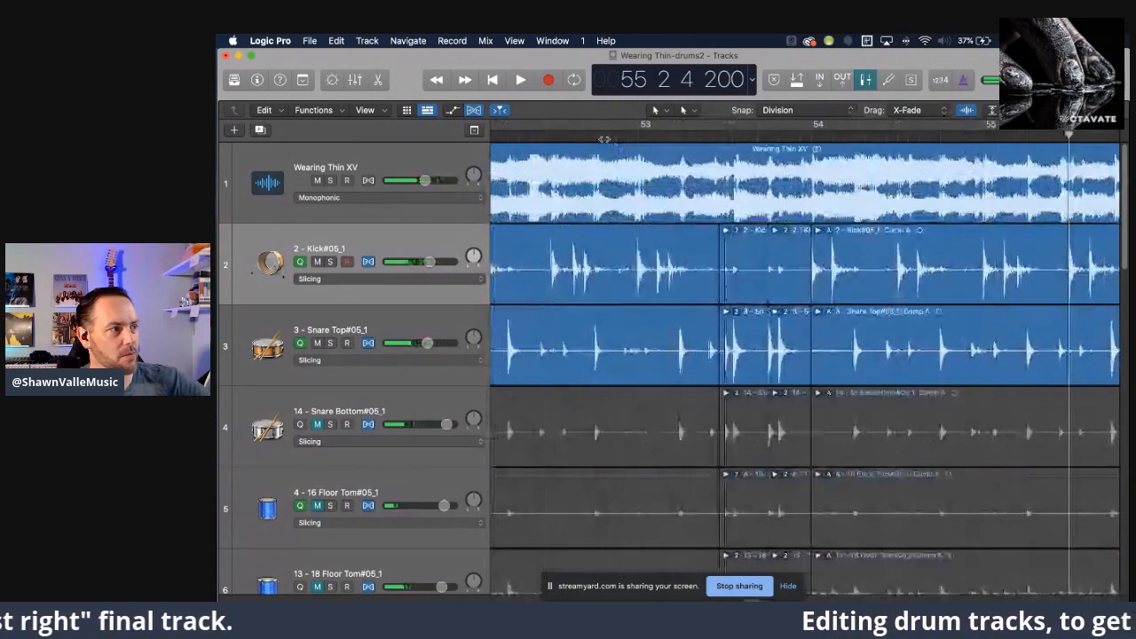
{"action": "left_click", "coordinate": [572, 131]}
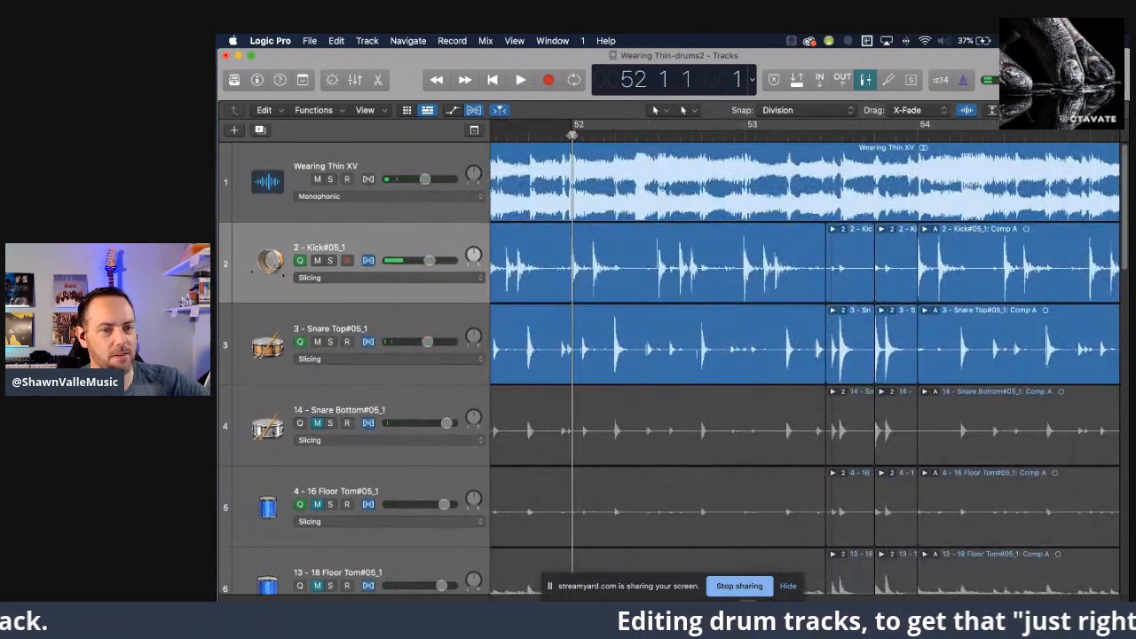
{"action": "key", "text": "space"}
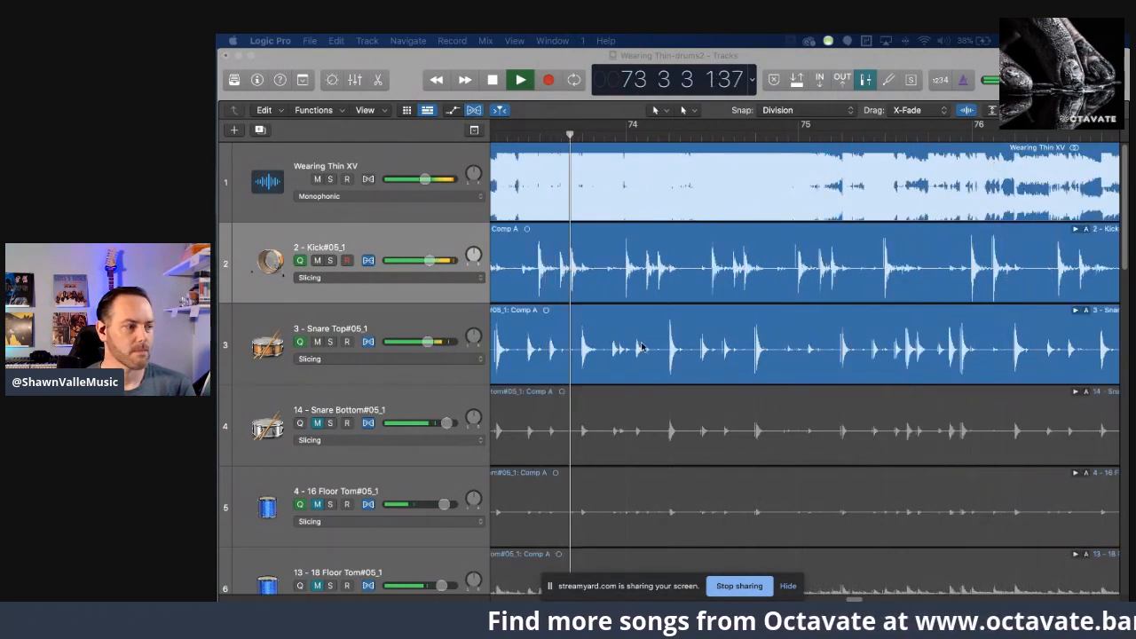
Hide the screen-sharing banner and reduce the track heights so the drum tracks down to the overheads fit in view.
{"action": "left_click", "coordinate": [794, 590]}
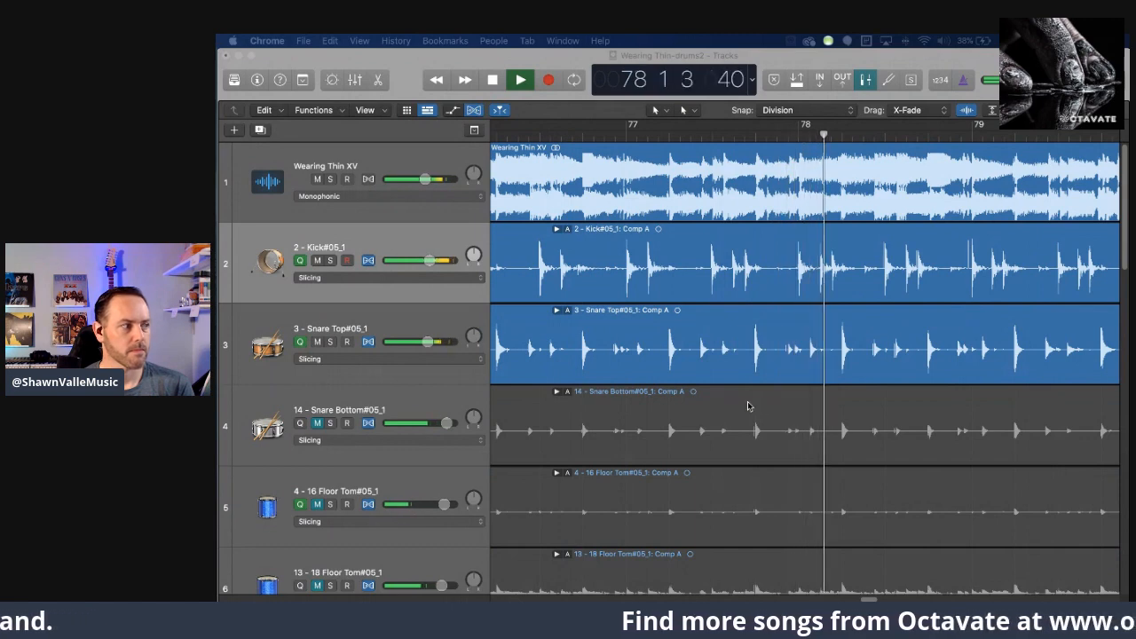
{"action": "scroll", "coordinate": [736, 405], "scroll_direction": "down", "scroll_amount": 2}
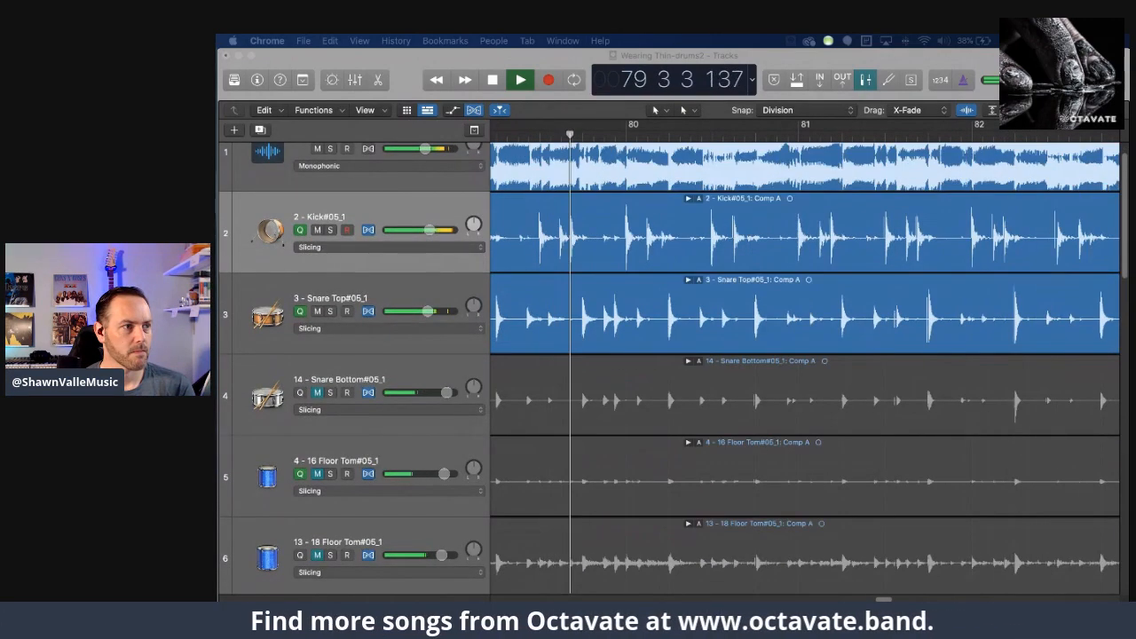
{"action": "left_click", "coordinate": [994, 113]}
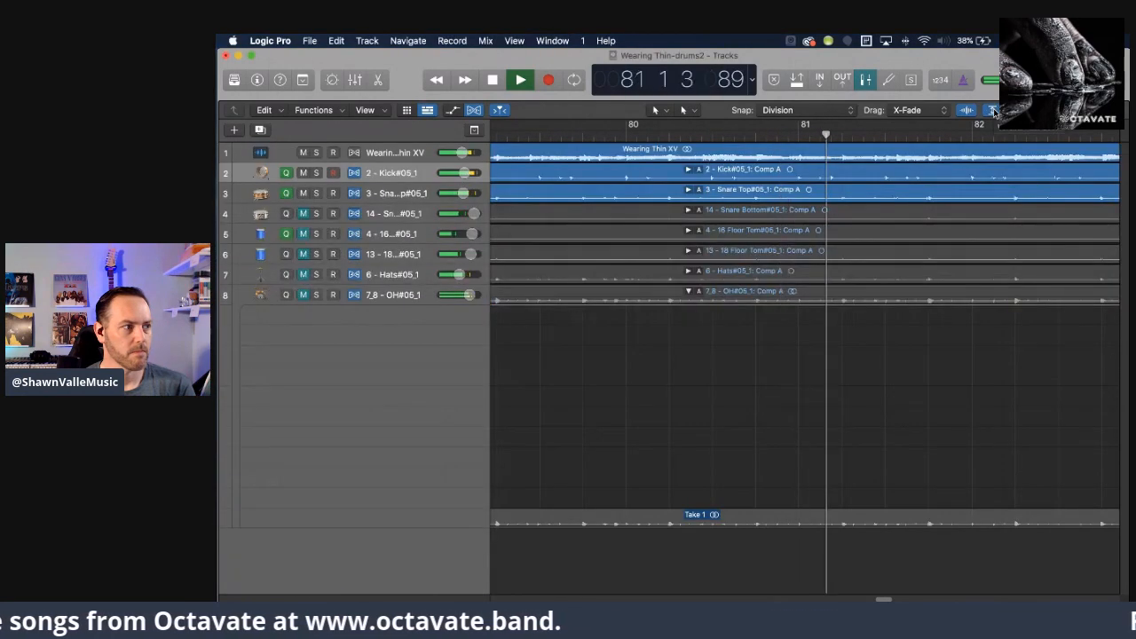
{"action": "left_click", "coordinate": [994, 113]}
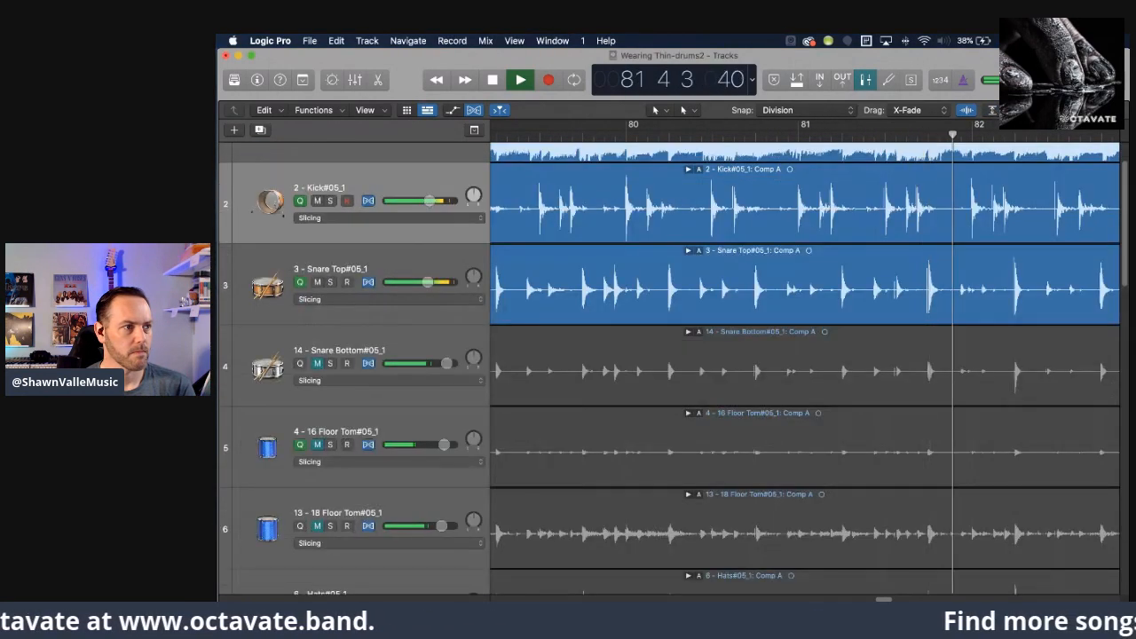
{"action": "key", "text": "super+Up"}
{"action": "key", "text": "super+Up"}
{"action": "key", "text": "super+Down"}
{"action": "key", "text": "super+Down"}
{"action": "key", "text": "super+Down"}
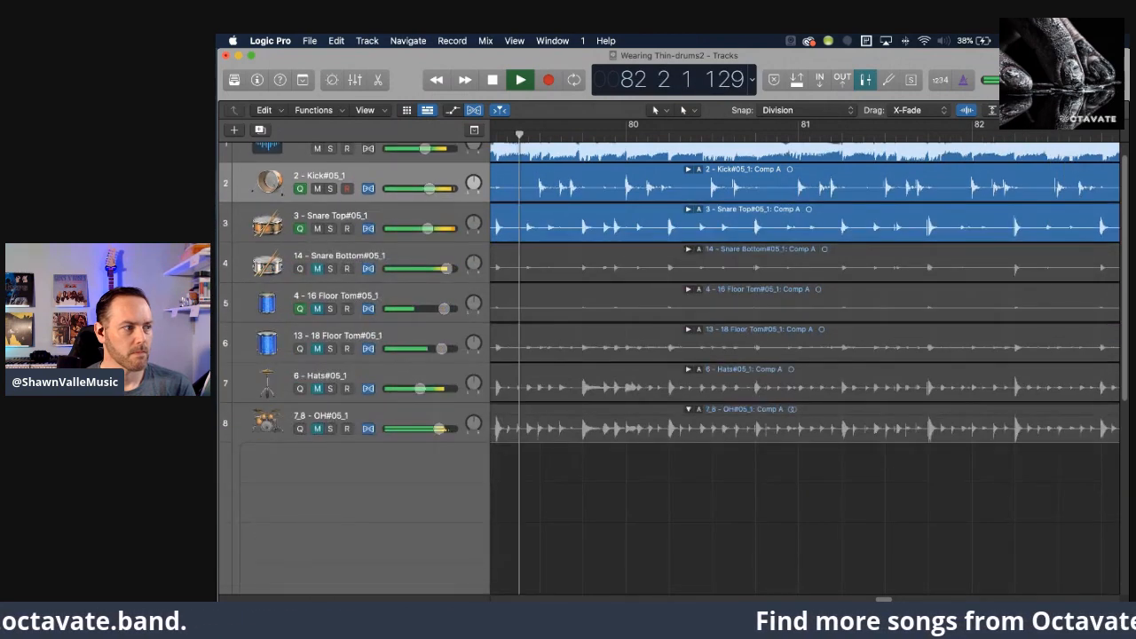
{"action": "key", "text": "super+Up"}
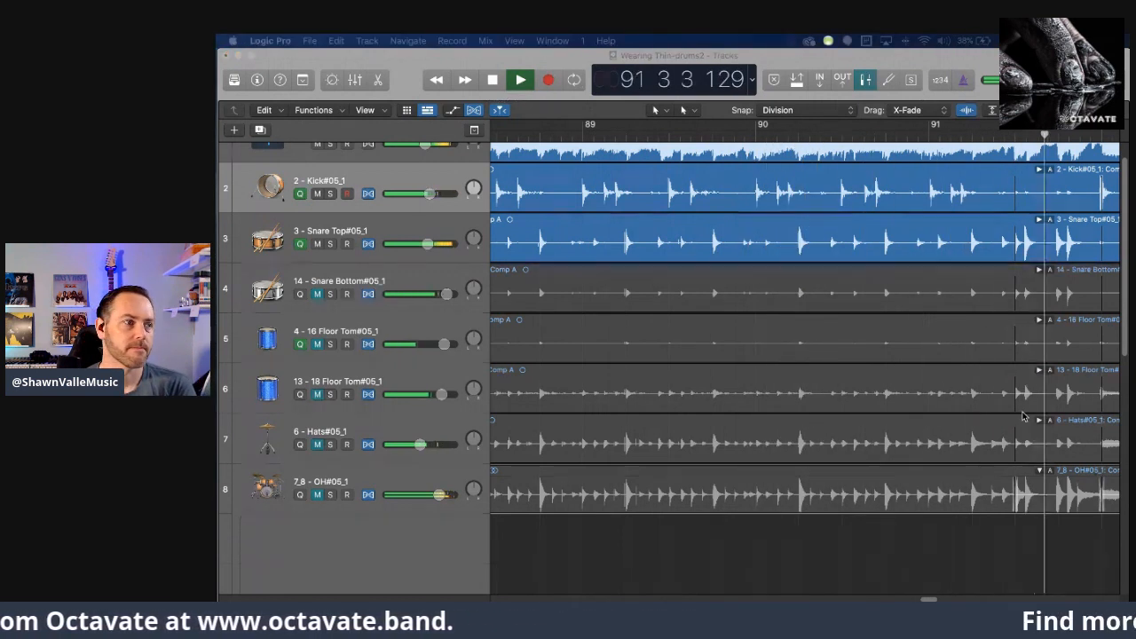
Stop playback in measure 92, cycle from measure 90 to measure 92, and audition the snare fill ending measure 91.
{"action": "left_click", "coordinate": [490, 79]}
{"action": "scroll", "coordinate": [635, 192], "scroll_direction": "left", "scroll_amount": 5}
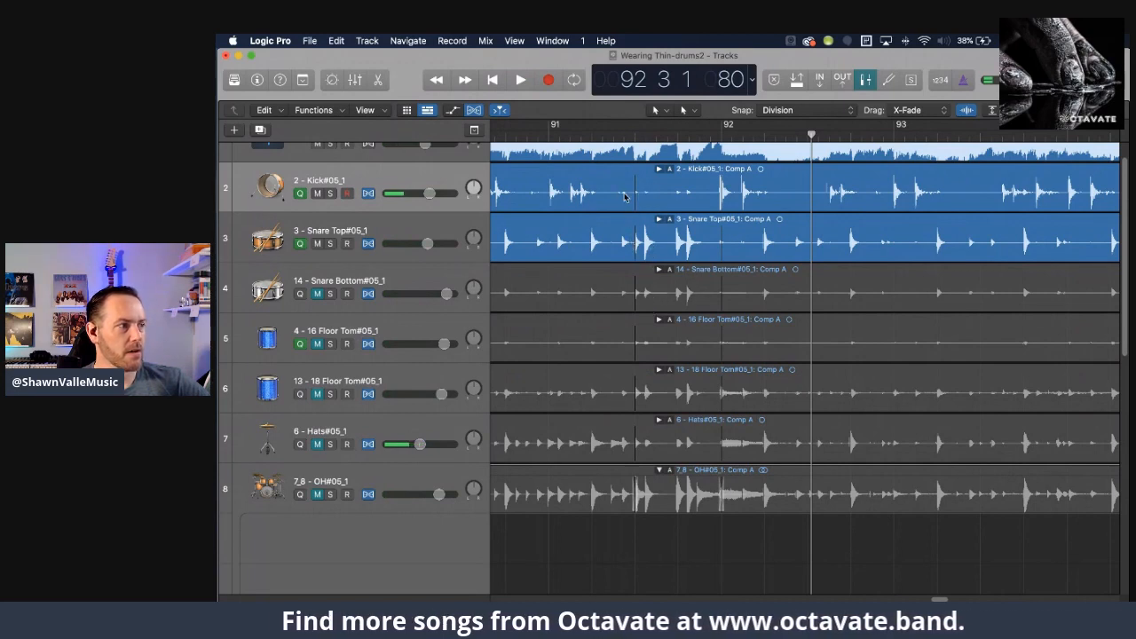
{"action": "scroll", "coordinate": [657, 194], "scroll_direction": "left", "scroll_amount": 4}
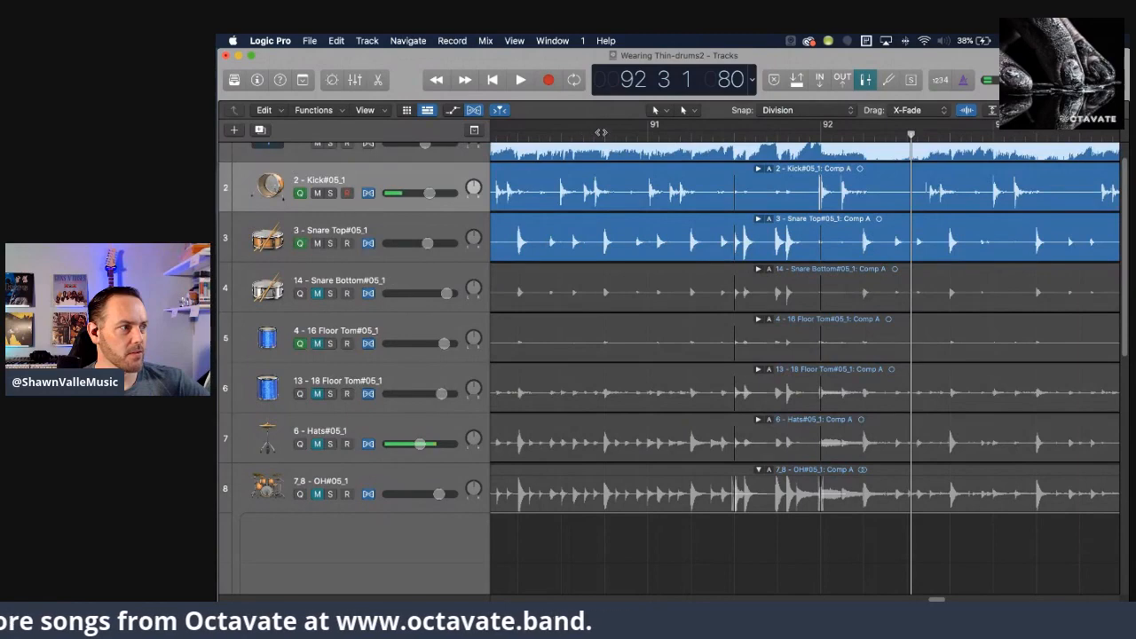
{"action": "scroll", "coordinate": [601, 132], "scroll_direction": "left", "scroll_amount": 1}
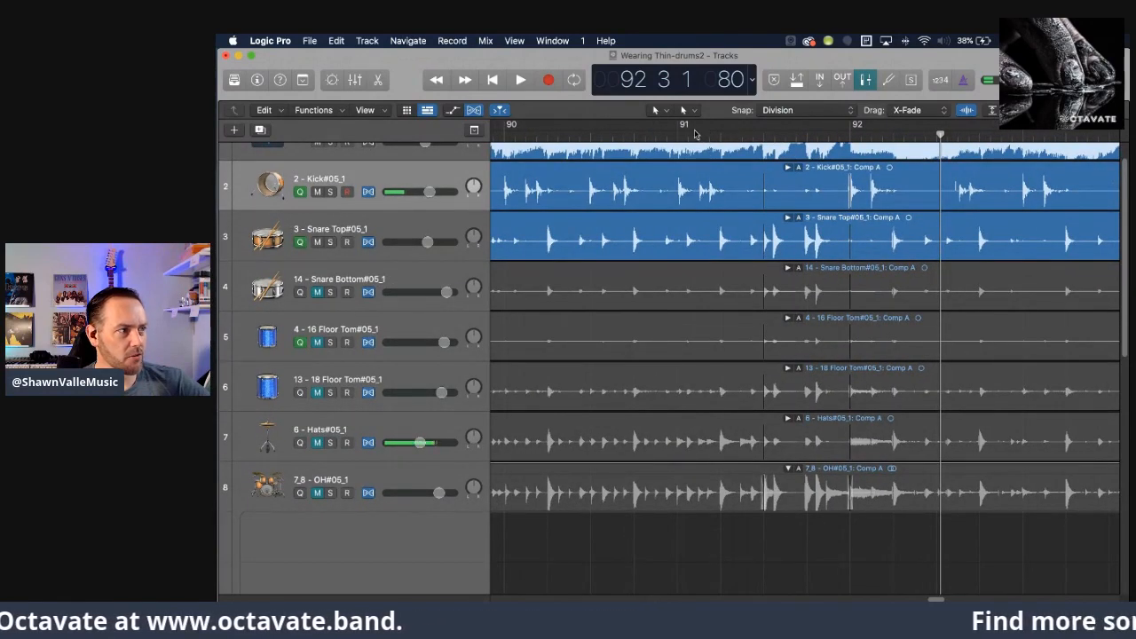
{"action": "left_click_drag", "start_coordinate": [506, 129], "coordinate": [848, 138]}
{"action": "key", "text": "space"}
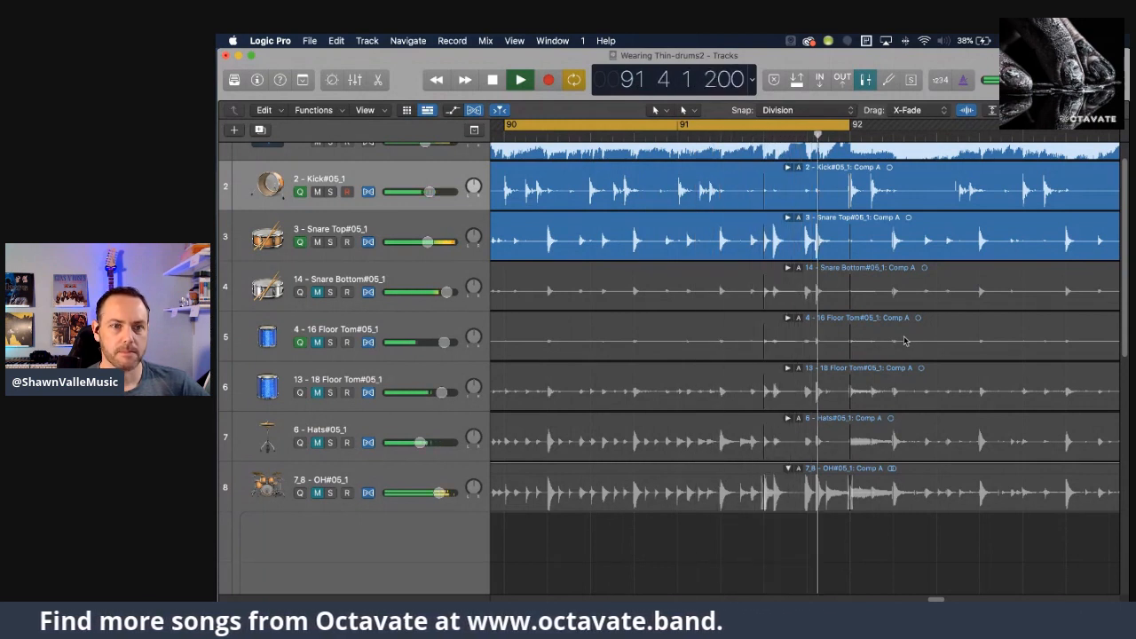
{"action": "key", "text": "space"}
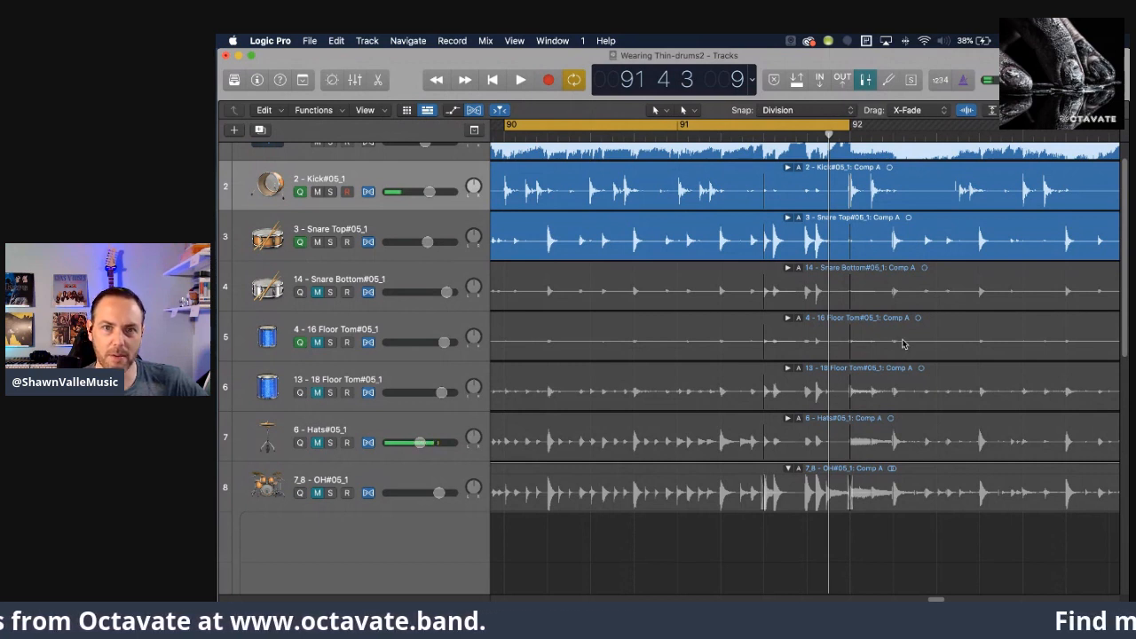
Play from measure 90, turn off cycling, and let the song run until measure 102 before stopping.
{"action": "key", "text": "space"}
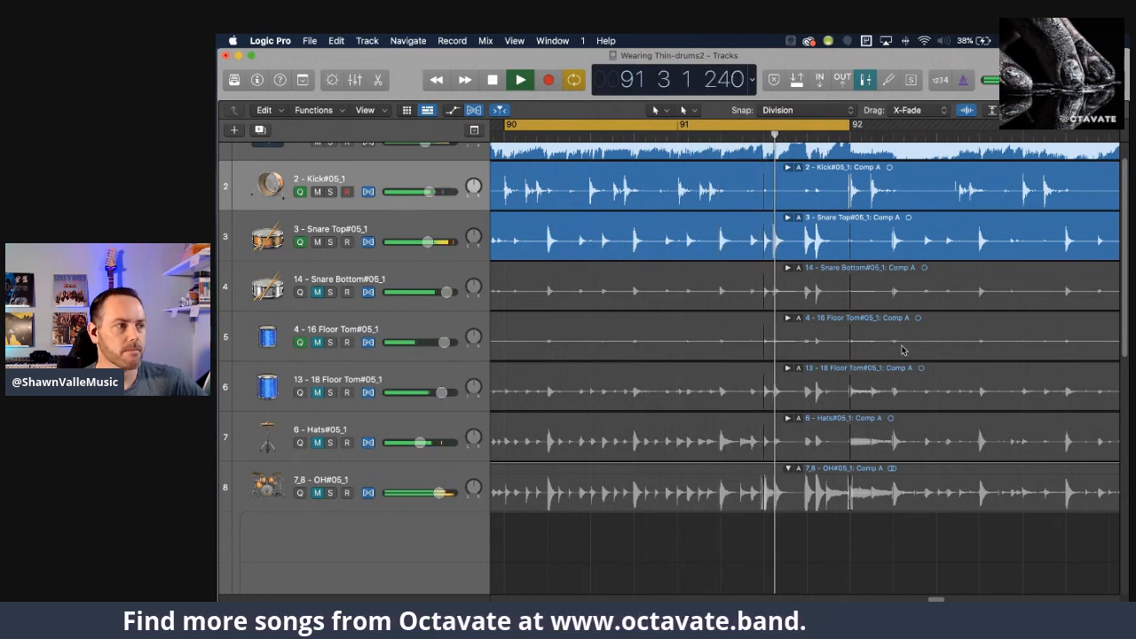
{"action": "left_click", "coordinate": [574, 80]}
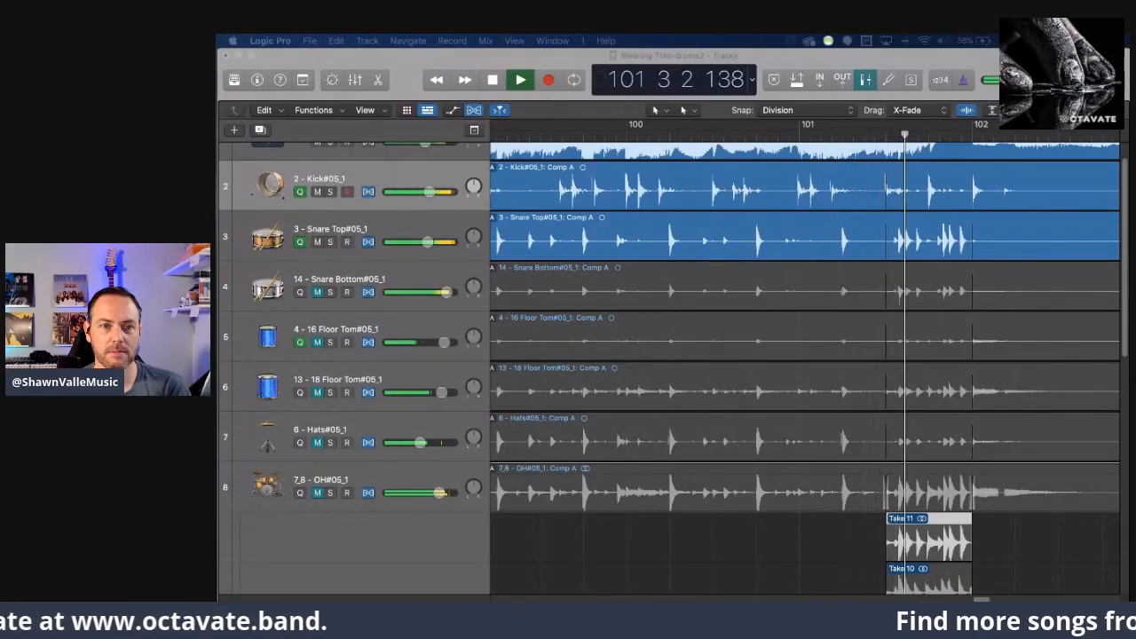
{"action": "left_click", "coordinate": [490, 83]}
{"action": "left_click", "coordinate": [490, 82]}
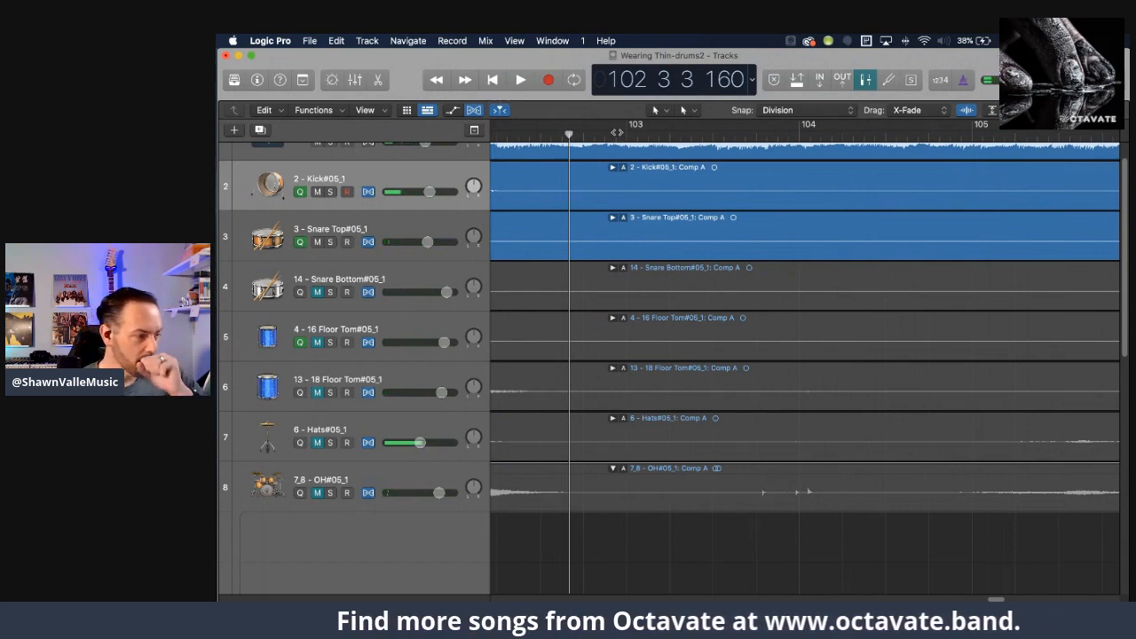
Inspect the overhead takes of the fill ending measure 101 and place the playhead at the start of measure 99.
{"action": "scroll", "coordinate": [666, 215], "scroll_direction": "left", "scroll_amount": 10}
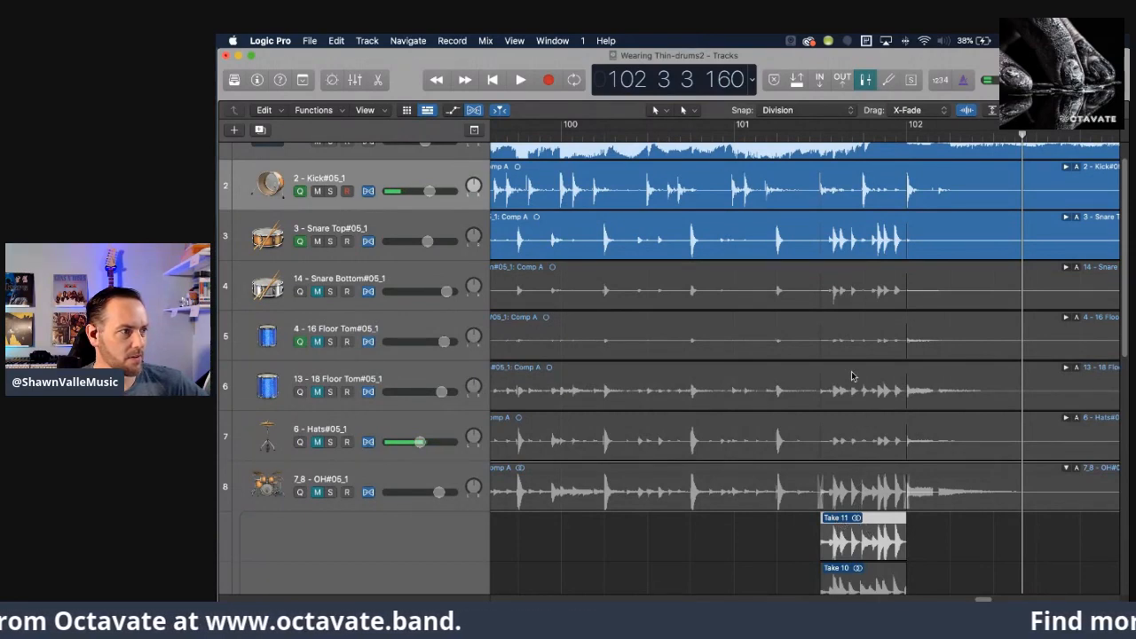
{"action": "scroll", "coordinate": [827, 546], "scroll_direction": "down", "scroll_amount": 2}
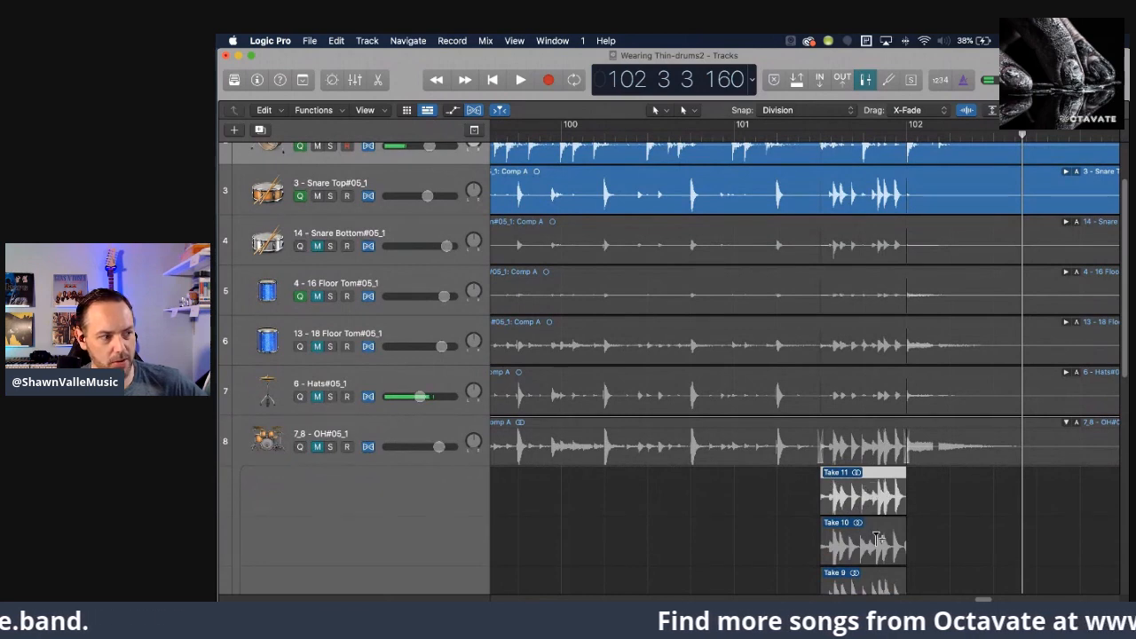
{"action": "scroll", "coordinate": [870, 470], "scroll_direction": "up", "scroll_amount": 3}
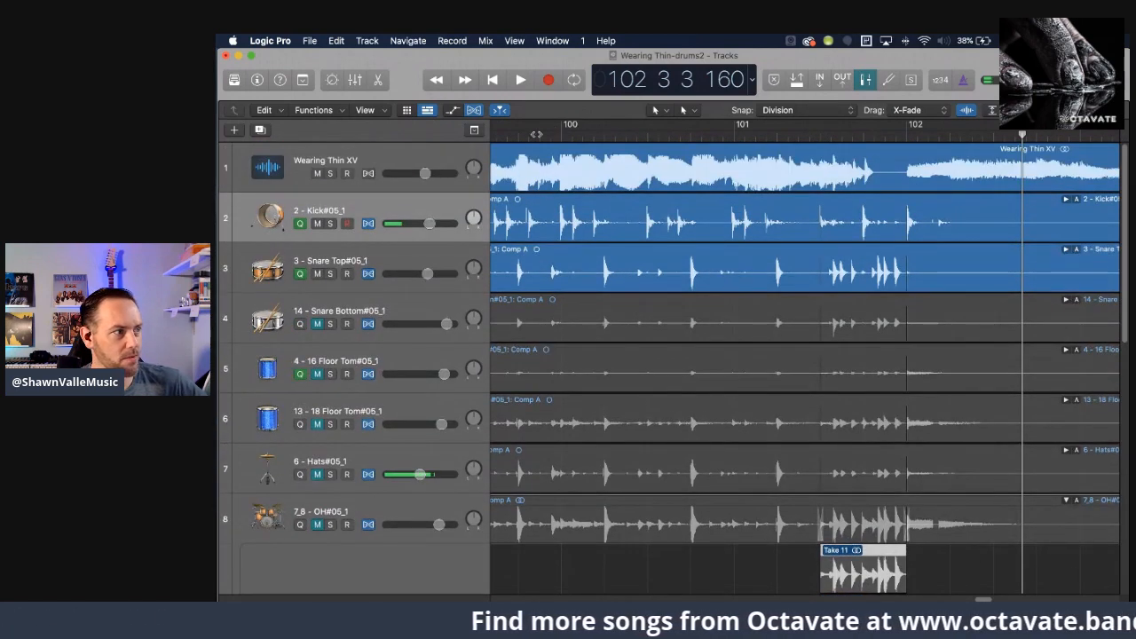
{"action": "scroll", "coordinate": [804, 355], "scroll_direction": "left", "scroll_amount": 4}
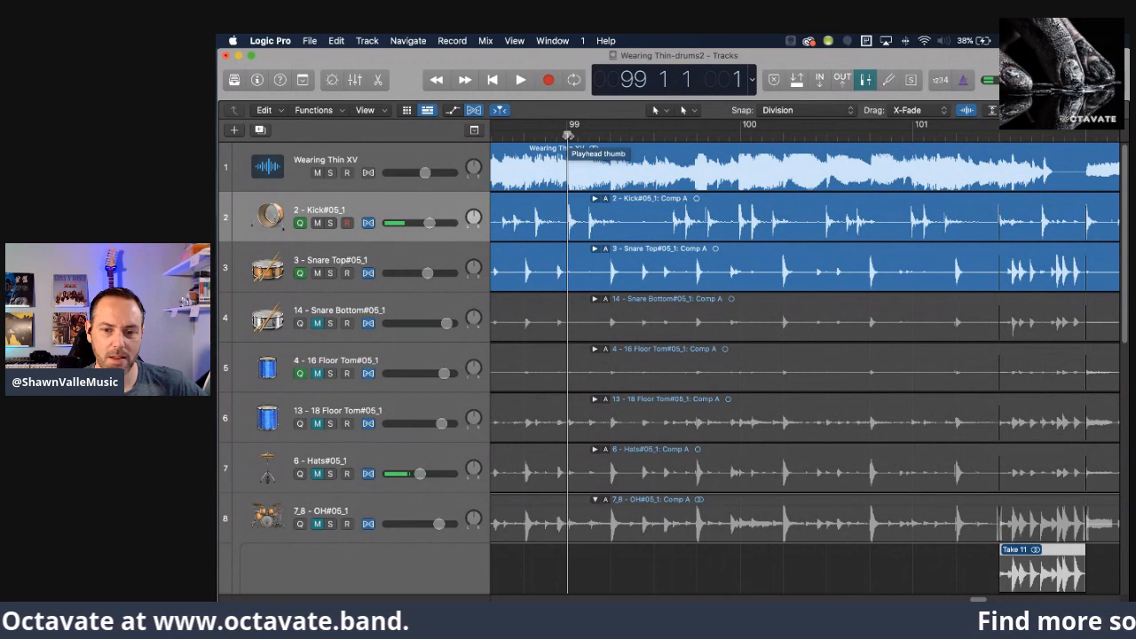
Play the song from measure 99 through its ending and open the project notes.
{"action": "key", "text": "space"}
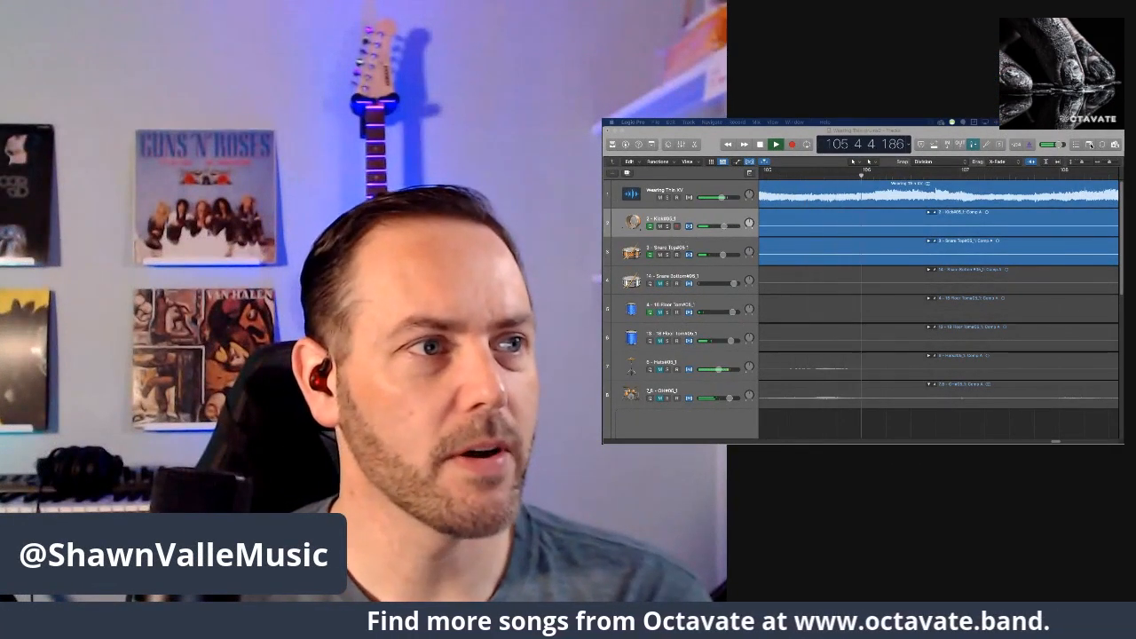
{"action": "left_click", "coordinate": [1090, 144]}
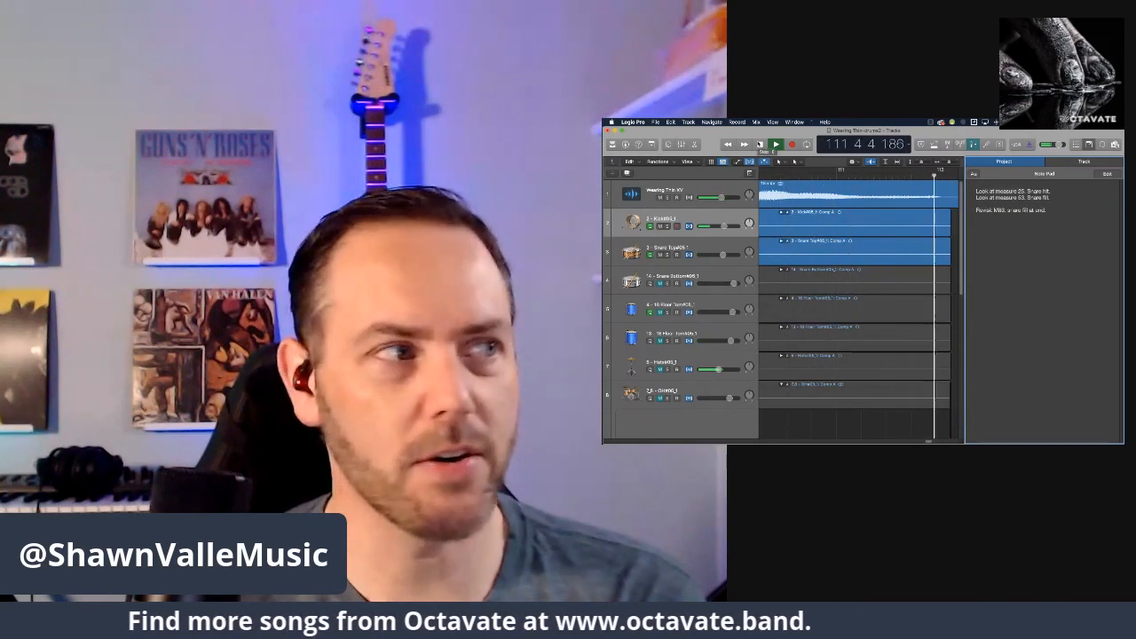
{"action": "left_click", "coordinate": [761, 145]}
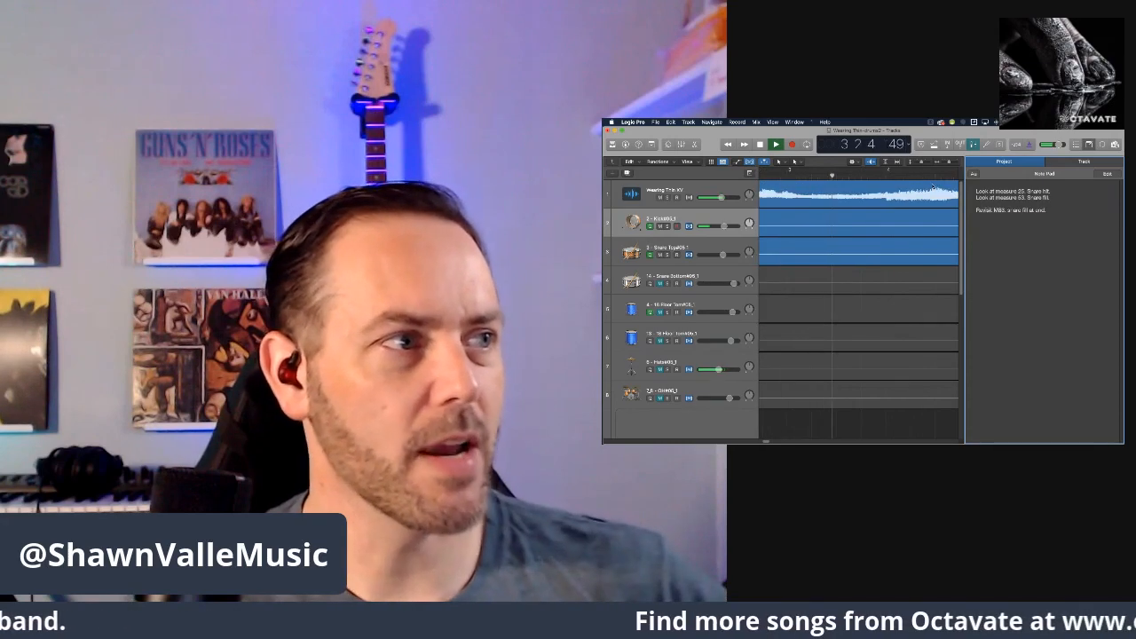
Cycle measure 83, audition the snare fill at its end, then stop playback and turn off cycling.
{"action": "scroll", "coordinate": [877, 197], "scroll_direction": "right", "scroll_amount": 20}
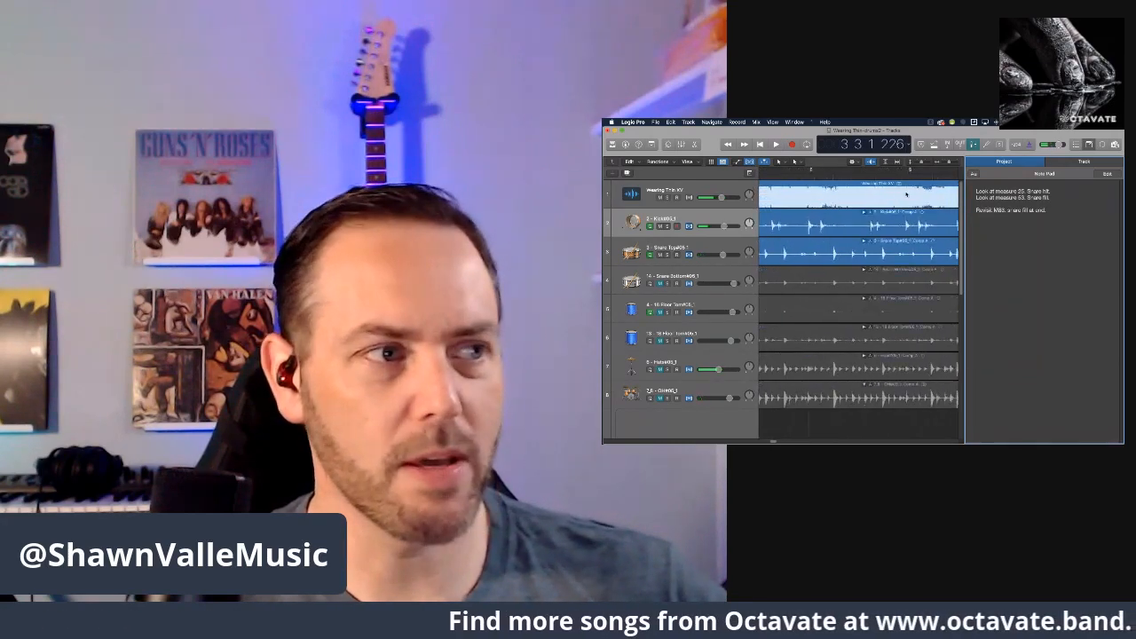
{"action": "scroll", "coordinate": [906, 195], "scroll_direction": "right", "scroll_amount": 20}
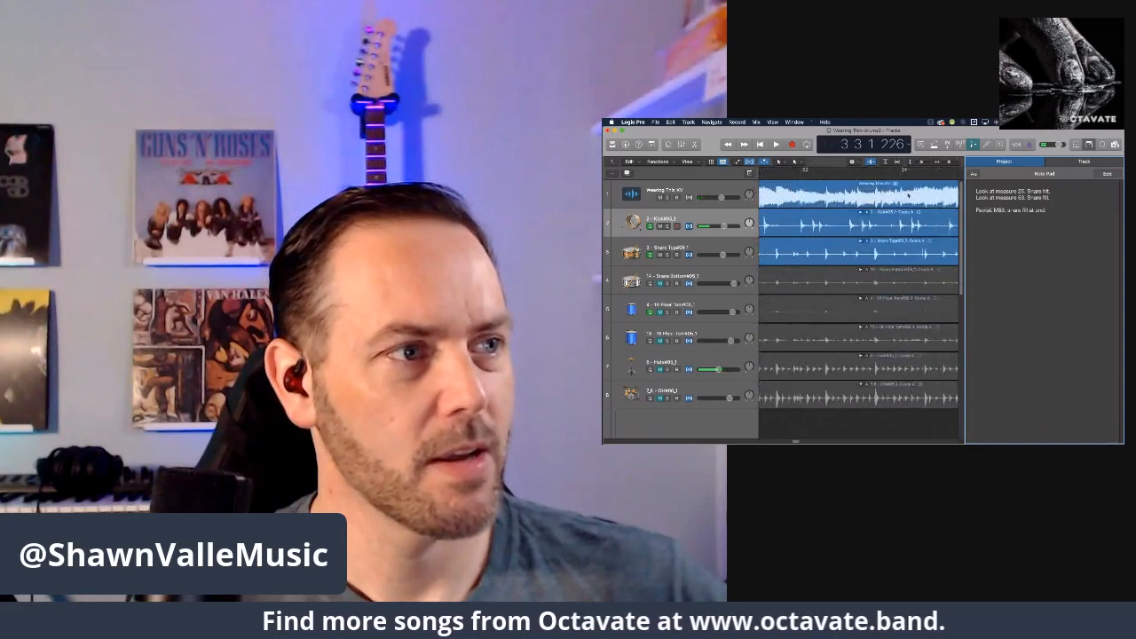
{"action": "scroll", "coordinate": [906, 194], "scroll_direction": "right", "scroll_amount": 5}
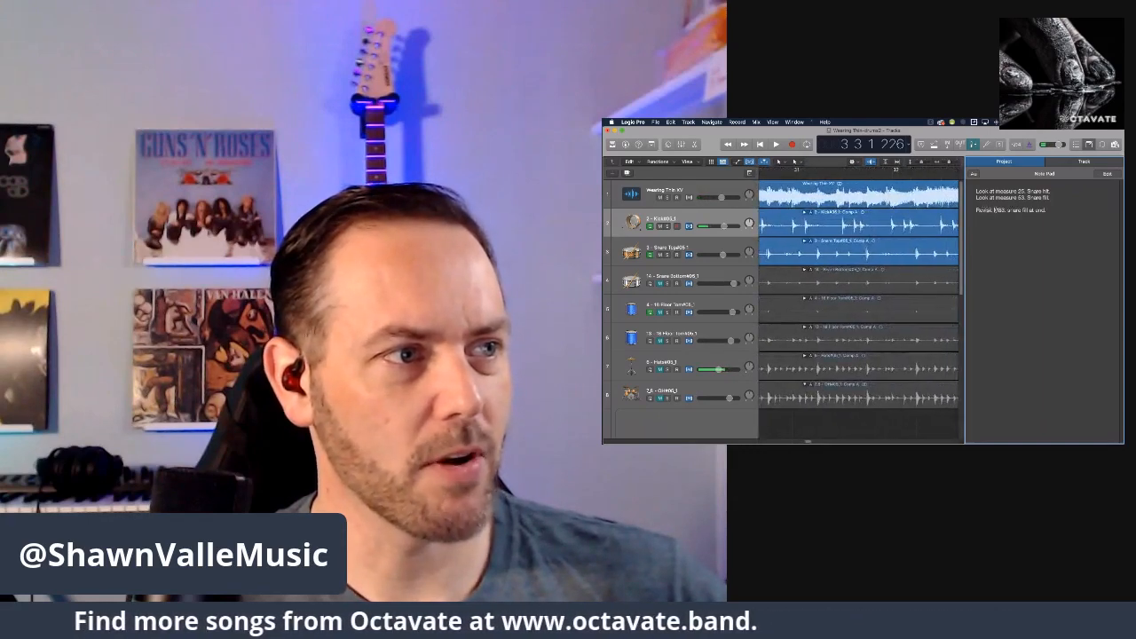
{"action": "scroll", "coordinate": [884, 222], "scroll_direction": "right", "scroll_amount": 20}
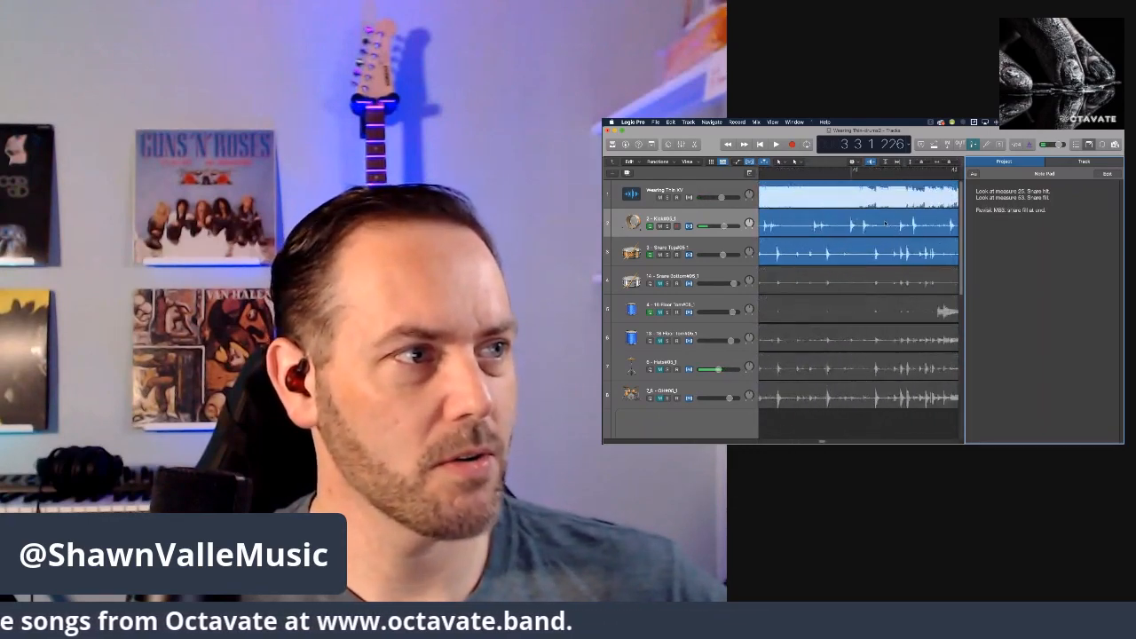
{"action": "scroll", "coordinate": [885, 223], "scroll_direction": "right", "scroll_amount": 15}
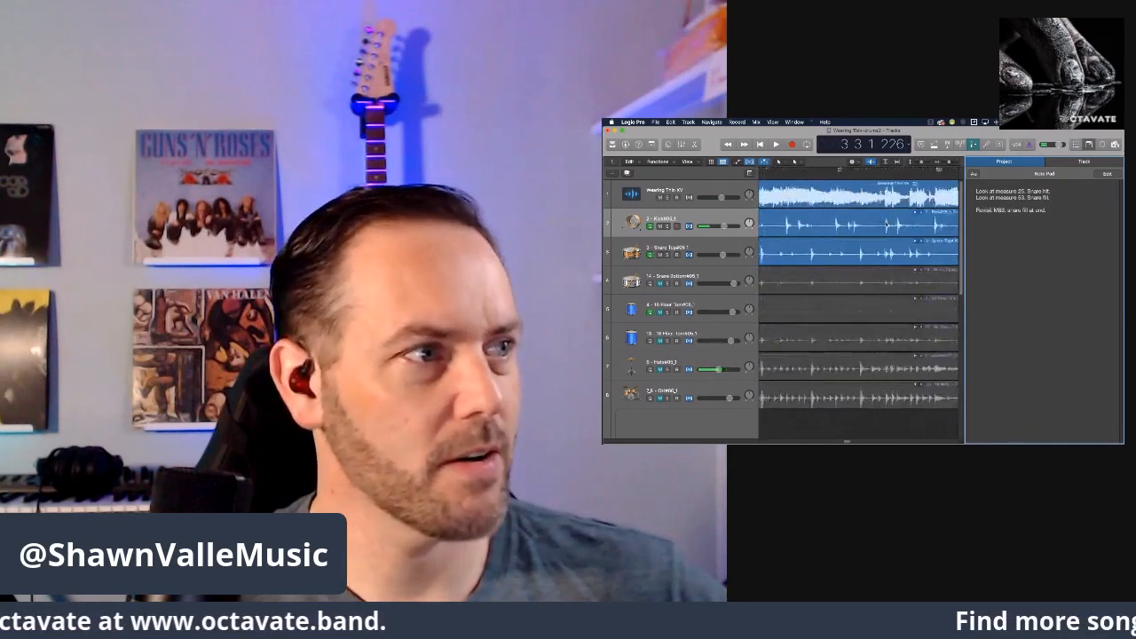
{"action": "scroll", "coordinate": [885, 223], "scroll_direction": "right", "scroll_amount": 15}
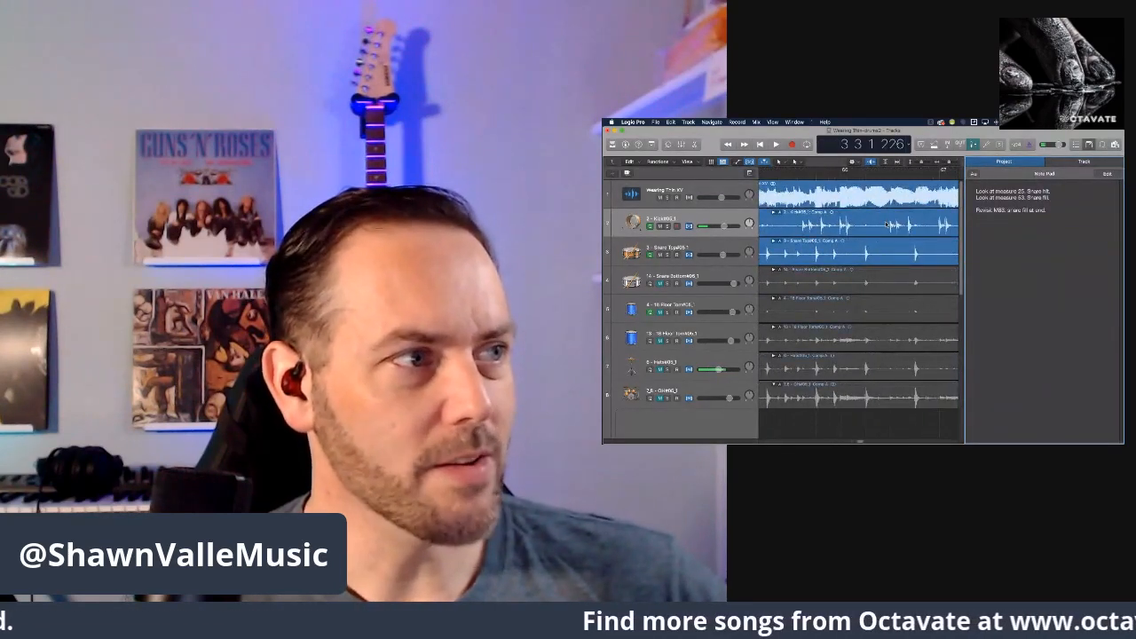
{"action": "scroll", "coordinate": [888, 224], "scroll_direction": "right", "scroll_amount": 15}
{"action": "scroll", "coordinate": [888, 225], "scroll_direction": "right", "scroll_amount": 15}
{"action": "scroll", "coordinate": [872, 174], "scroll_direction": "right", "scroll_amount": 10}
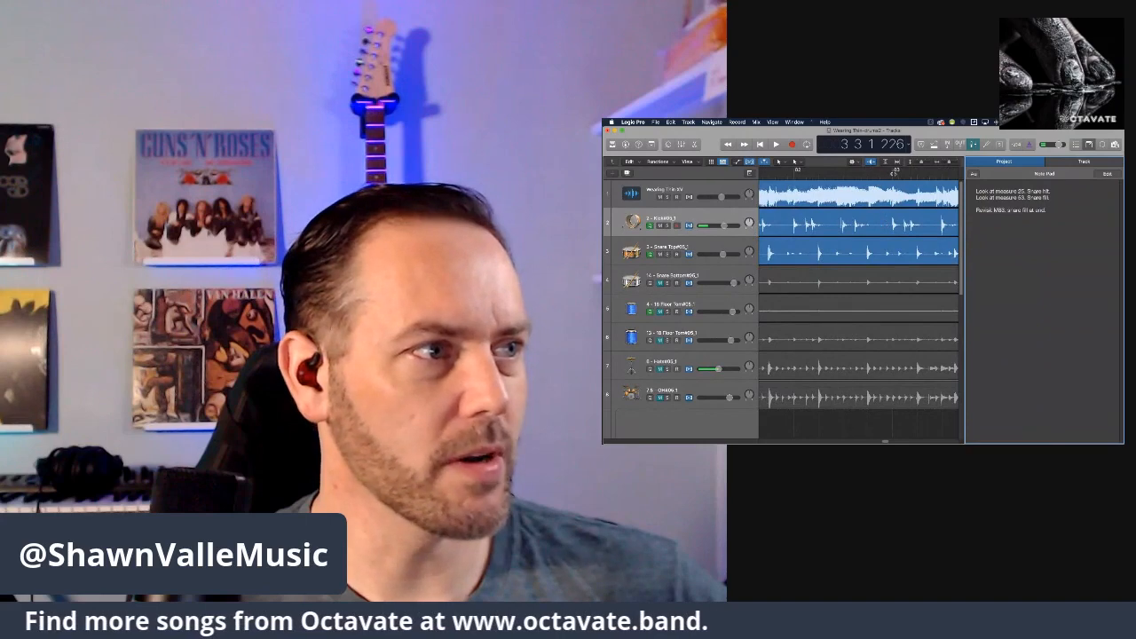
{"action": "scroll", "coordinate": [888, 225], "scroll_direction": "right", "scroll_amount": 5}
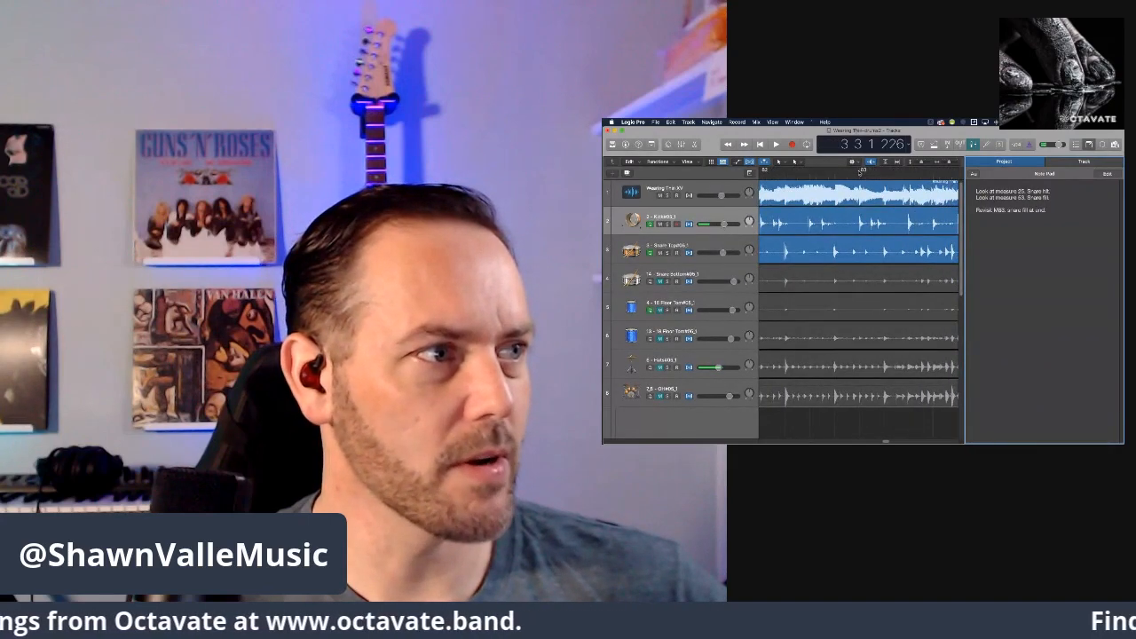
{"action": "scroll", "coordinate": [860, 173], "scroll_direction": "right", "scroll_amount": 3}
{"action": "left_click_drag", "start_coordinate": [836, 170], "coordinate": [929, 170]}
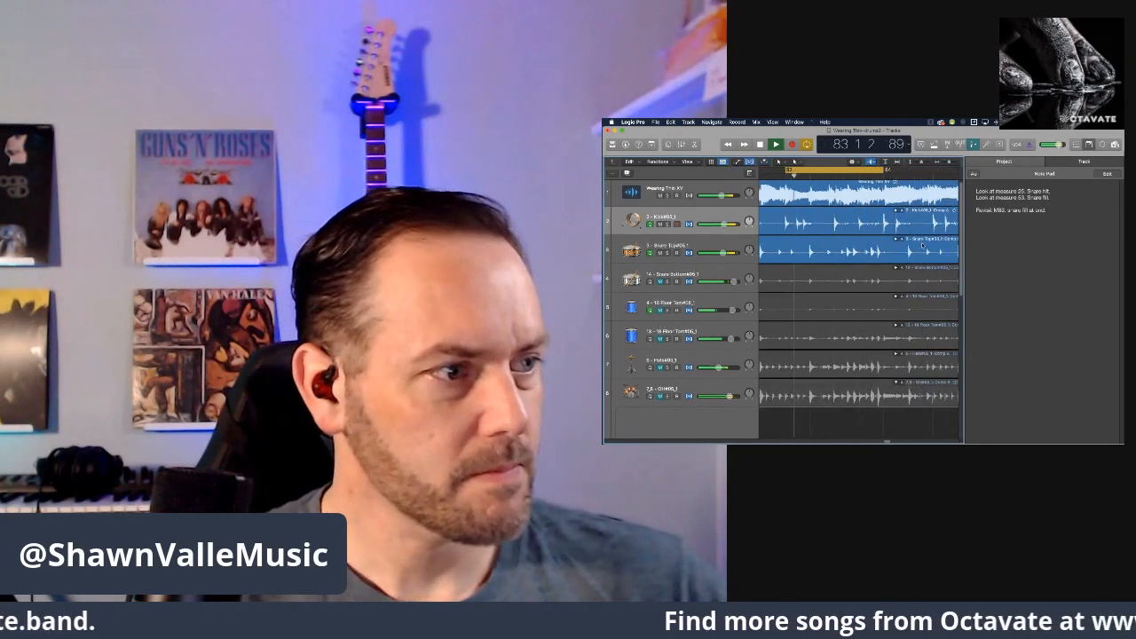
{"action": "key", "text": "space"}
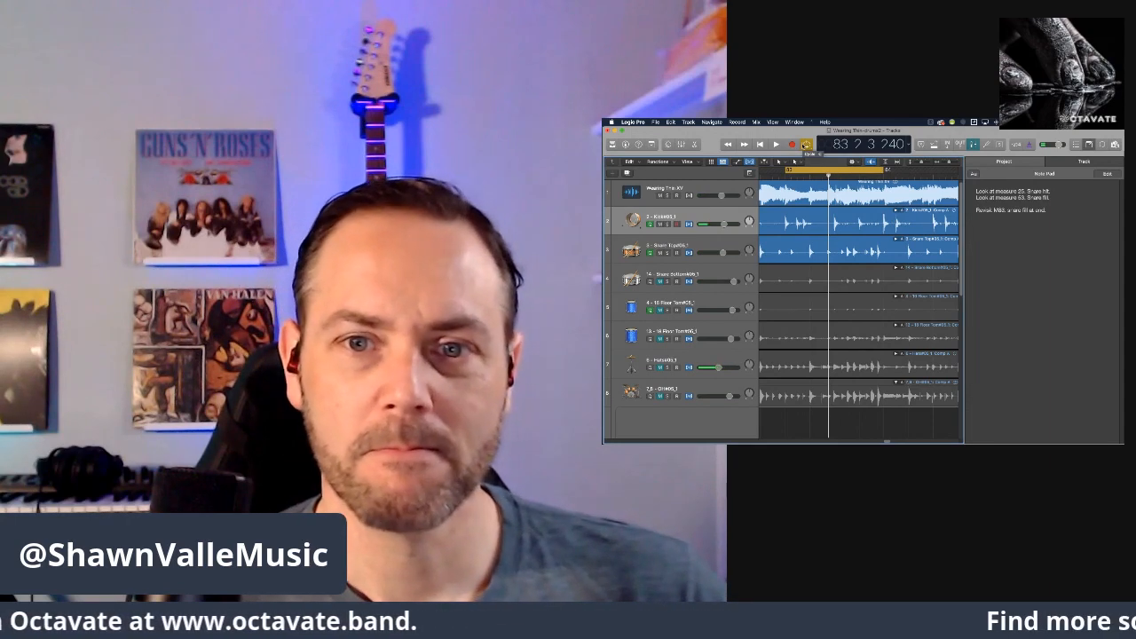
Return the playhead to the start of the song and narrow the track headers beside the arrangement.
{"action": "left_click", "coordinate": [759, 145]}
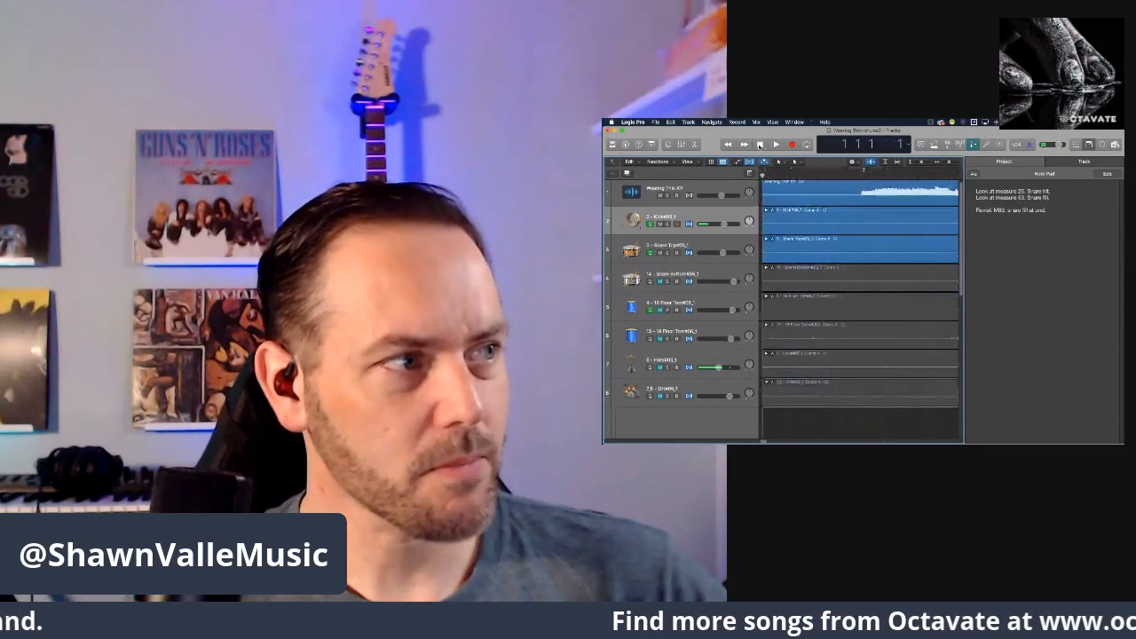
{"action": "left_click", "coordinate": [1023, 191]}
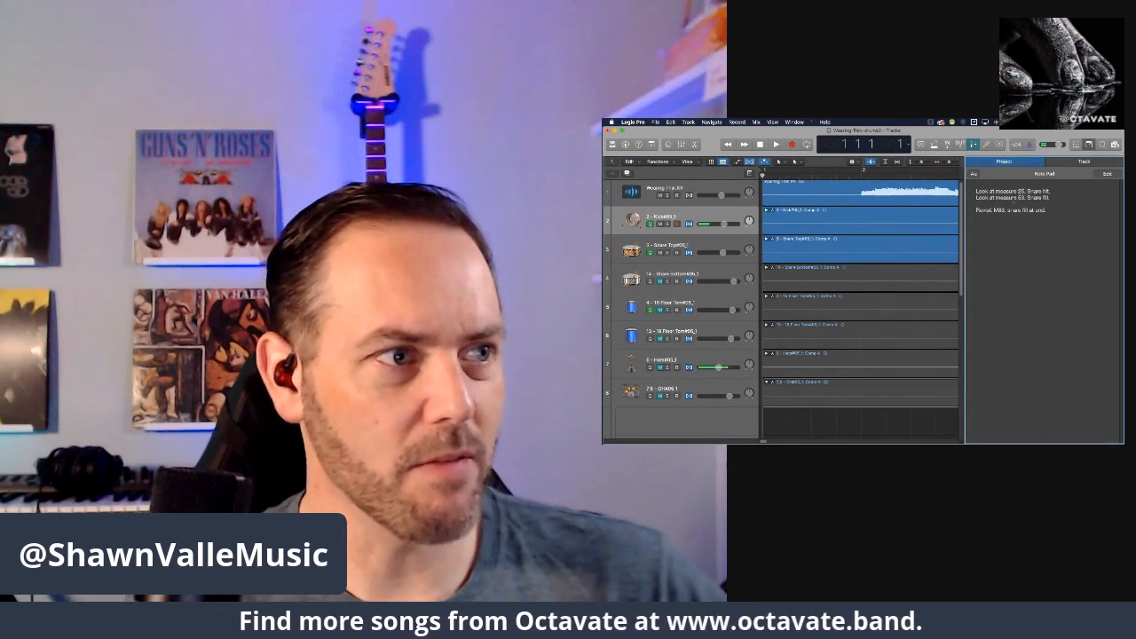
{"action": "left_click_drag", "start_coordinate": [760, 198], "coordinate": [698, 198]}
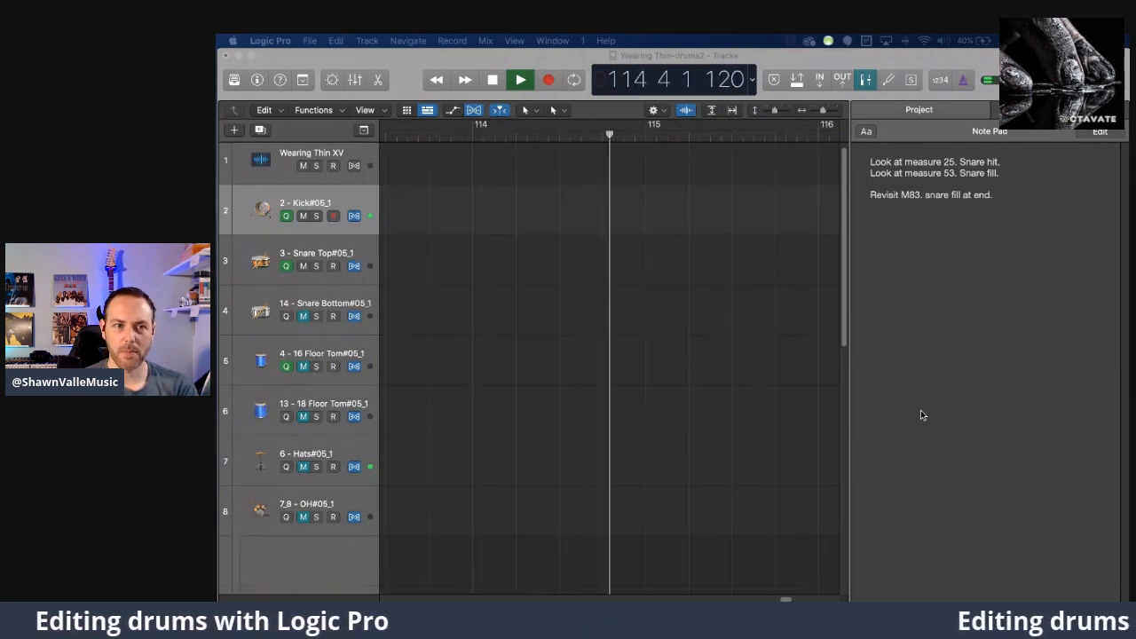
Stop playback in measure 115 and return the playhead to measure 1.
{"action": "left_click", "coordinate": [493, 79]}
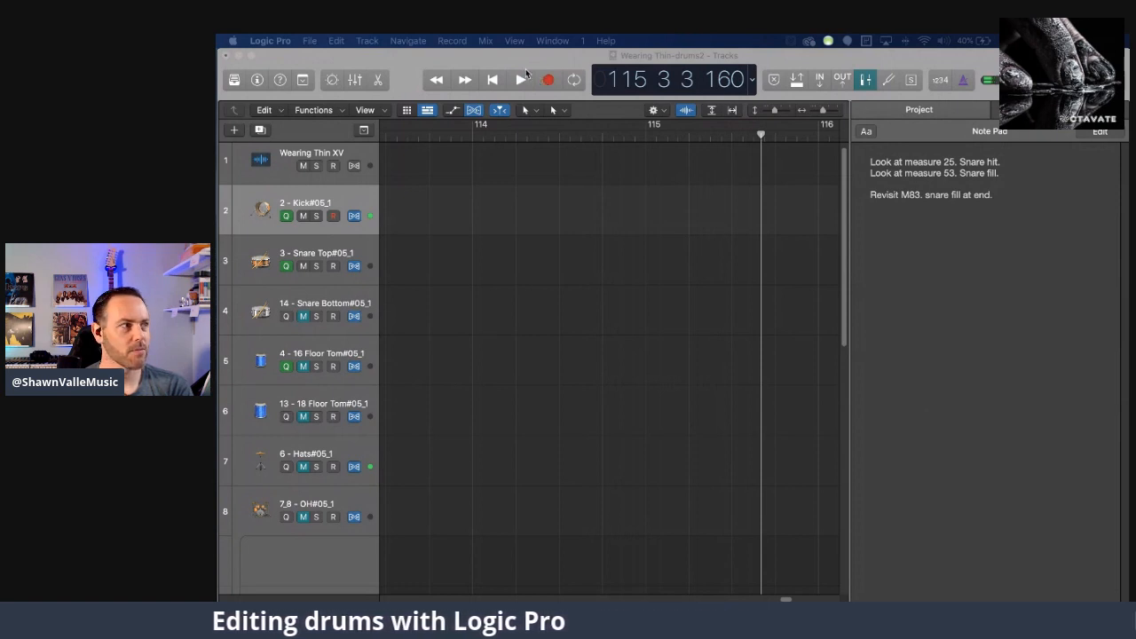
{"action": "left_click", "coordinate": [486, 83]}
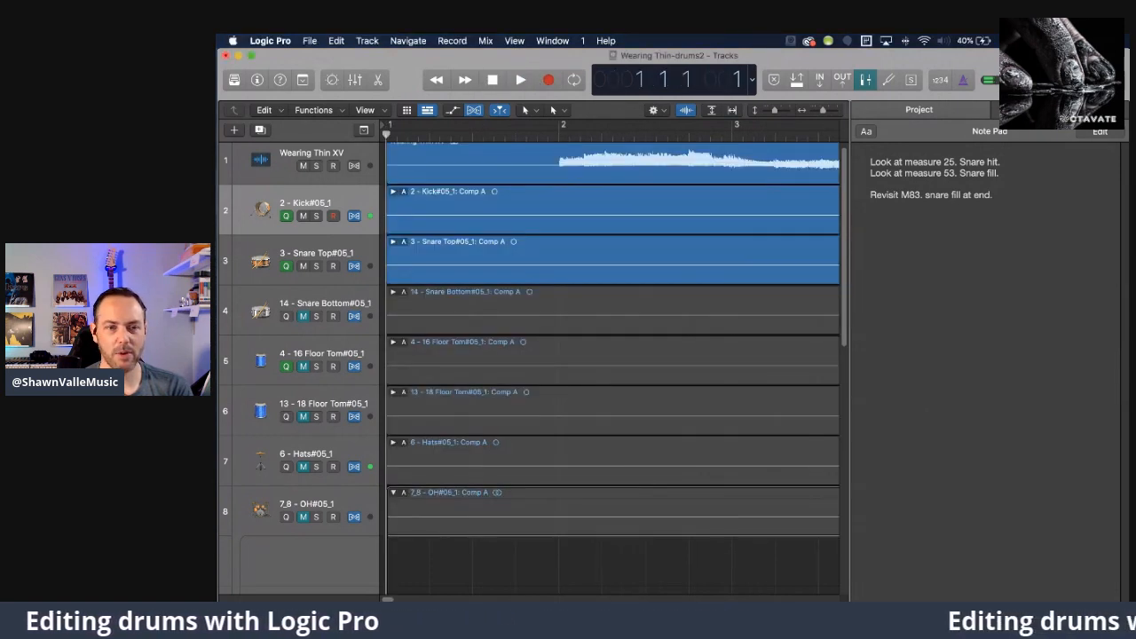